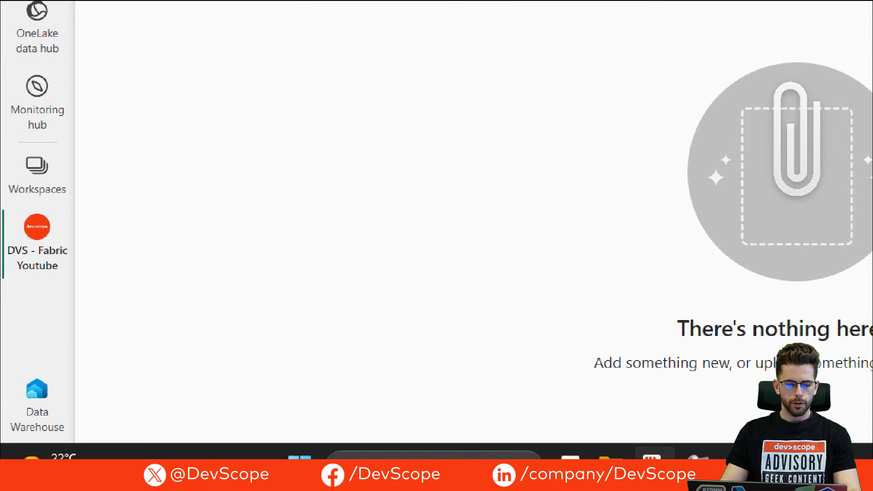
# Switch Fabric to the Data Warehouse experience Home, offering Mirrored Azure SQL Database items.
pyautogui.moveTo(2, 377)
pyautogui.mouseDown()
pyautogui.moveTo(95, 456)
pyautogui.moveTo(107, 450)
pyautogui.mouseUp()
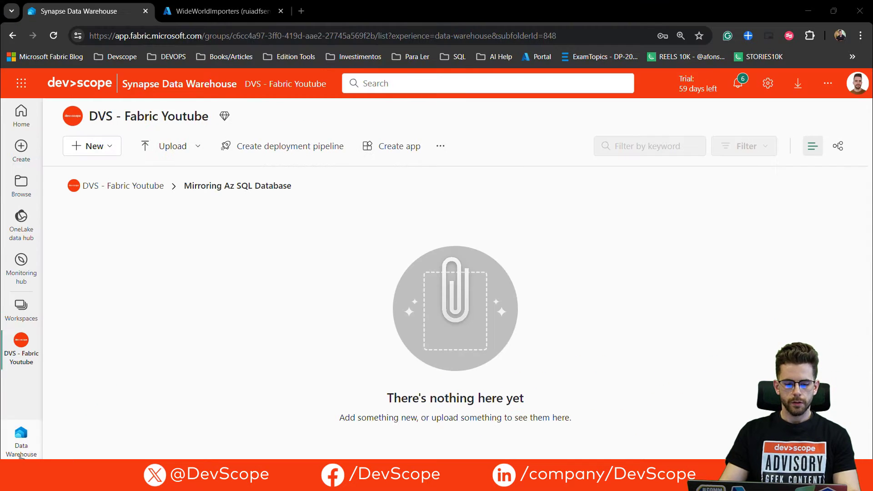
pyautogui.click(38, 391)
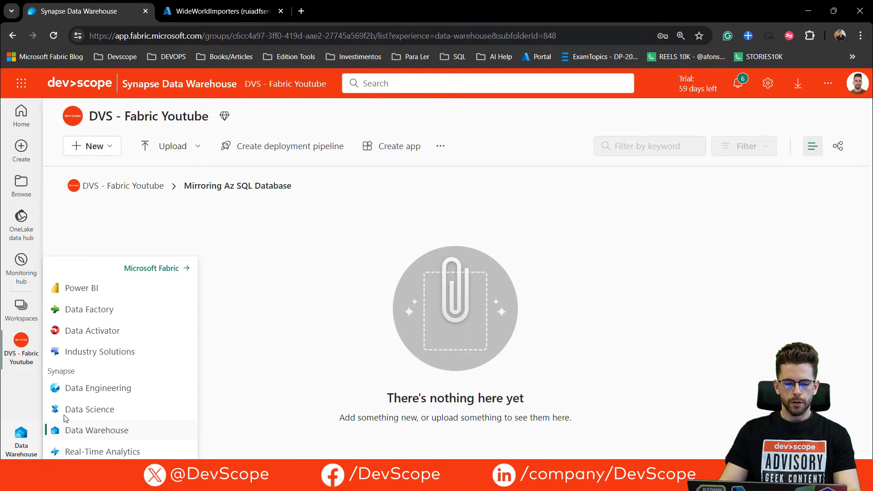
pyautogui.click(75, 430)
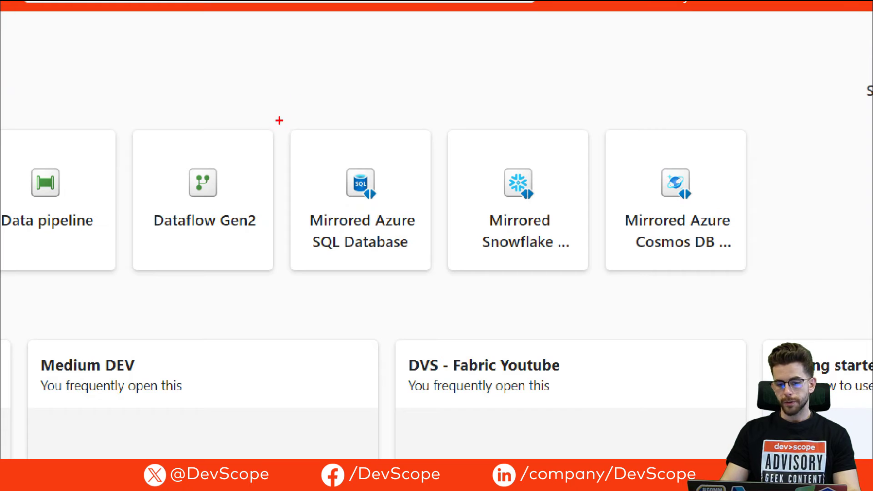
pyautogui.moveTo(278, 119)
pyautogui.mouseDown()
pyautogui.moveTo(304, 170)
pyautogui.moveTo(790, 295)
pyautogui.mouseUp()
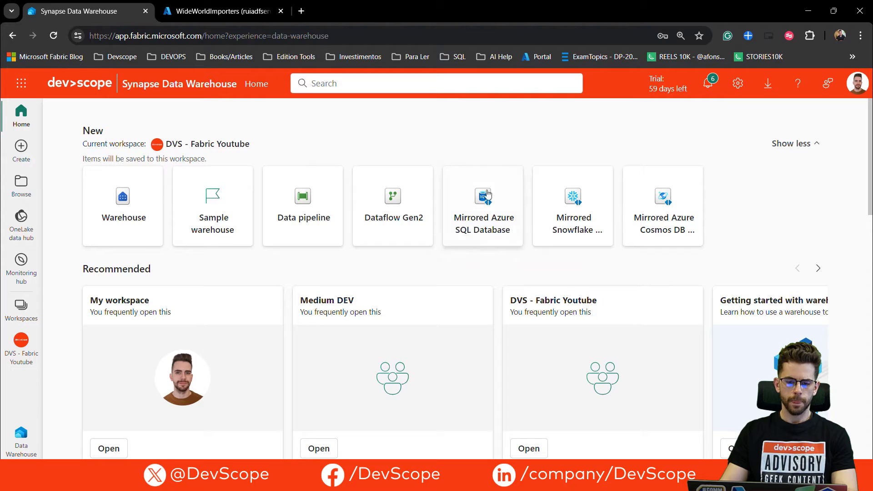
# Create a Mirrored Azure SQL Database item named 'WideWorldImporter'.
pyautogui.click(504, 197)
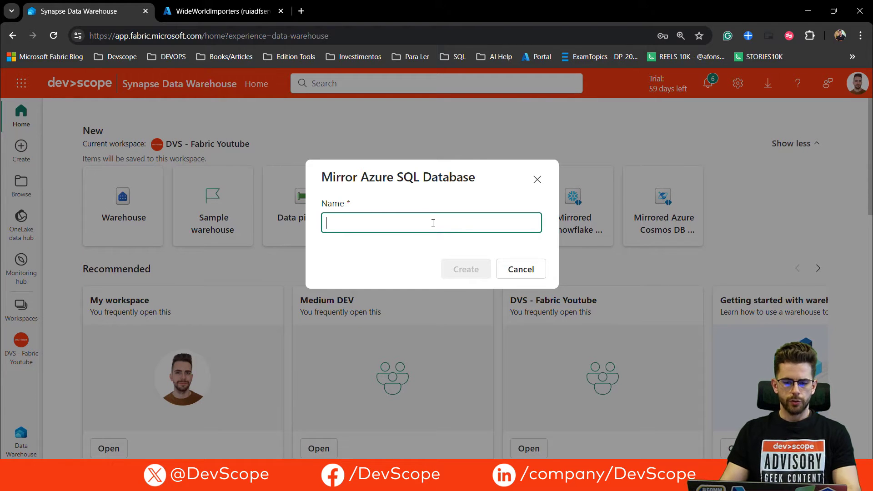
pyautogui.press('capslock')
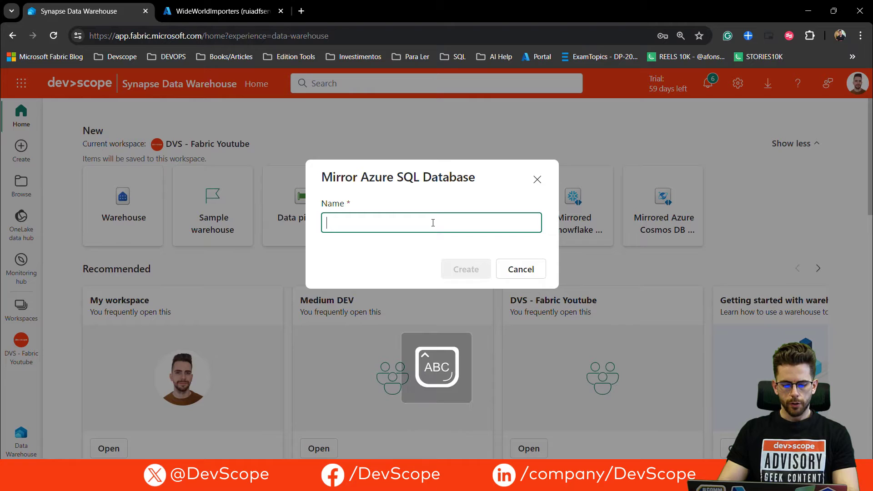
pyautogui.write('W')
pyautogui.press('capslock')
pyautogui.write('ide')
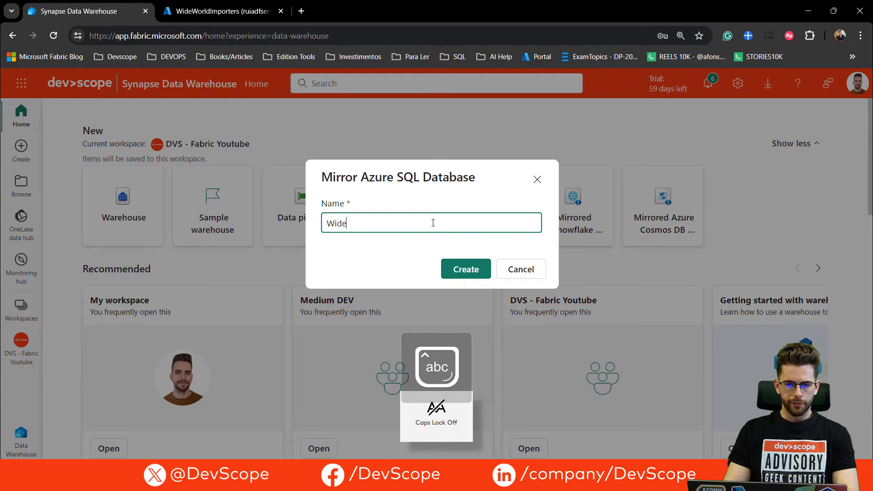
pyautogui.press('capslock')
pyautogui.write('W')
pyautogui.press('capslock')
pyautogui.write('orld')
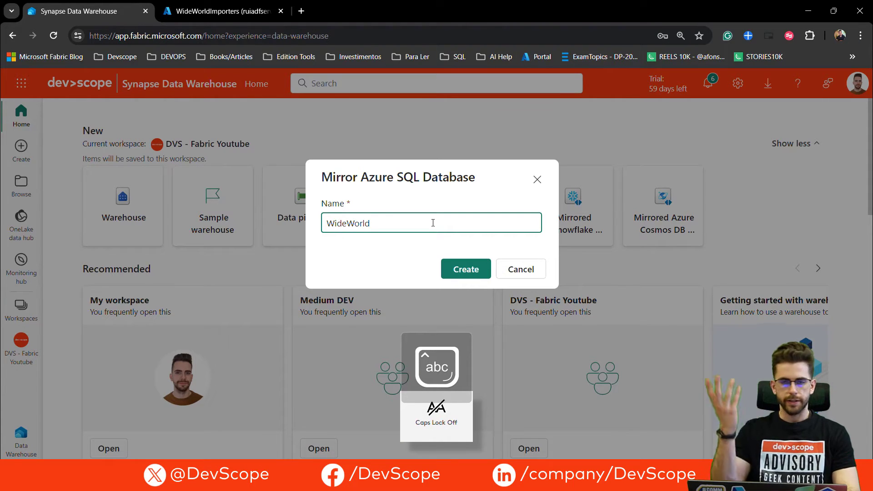
pyautogui.press('capslock')
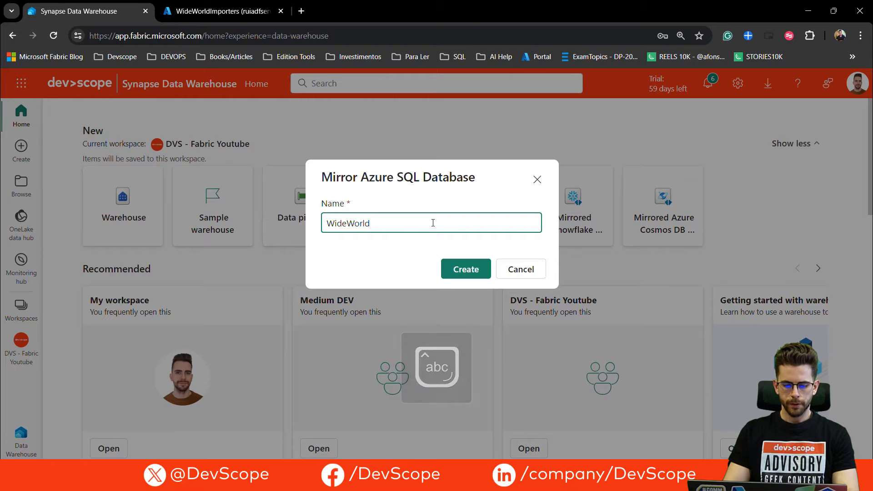
pyautogui.write('I')
pyautogui.press('capslock')
pyautogui.write('mportes')
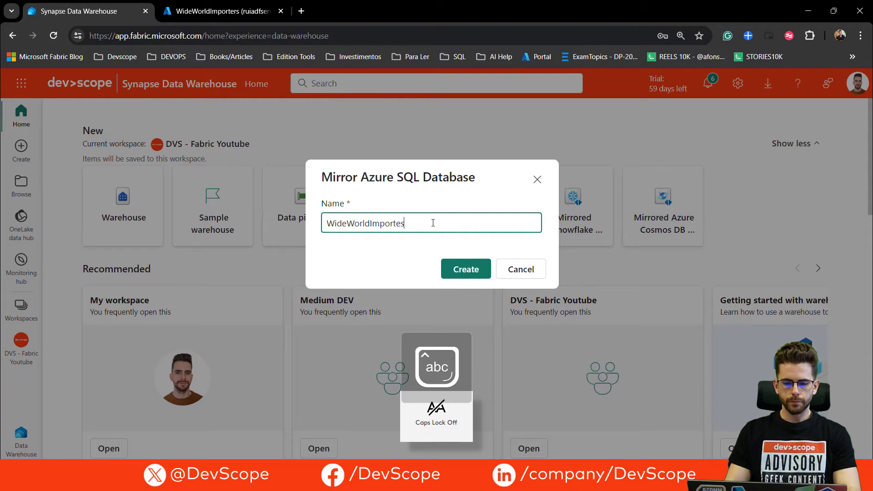
pyautogui.press('BackSpace')
pyautogui.write('rs')
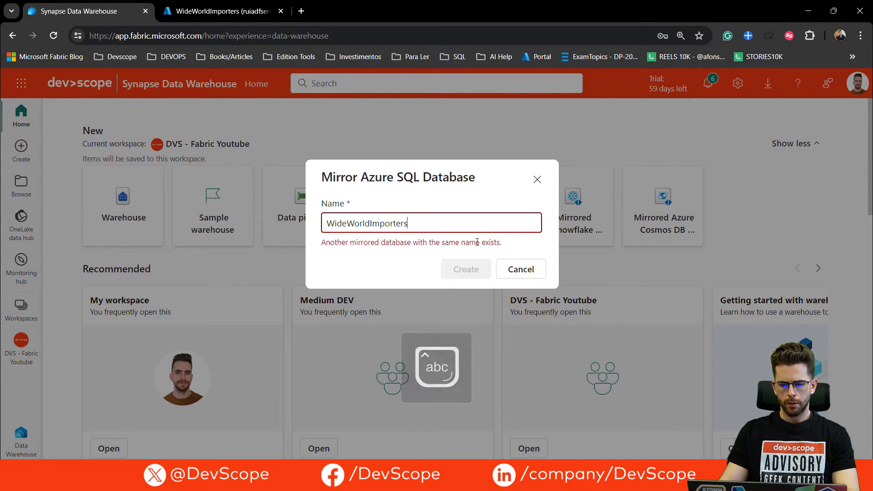
pyautogui.press('BackSpace')
pyautogui.click(475, 269)
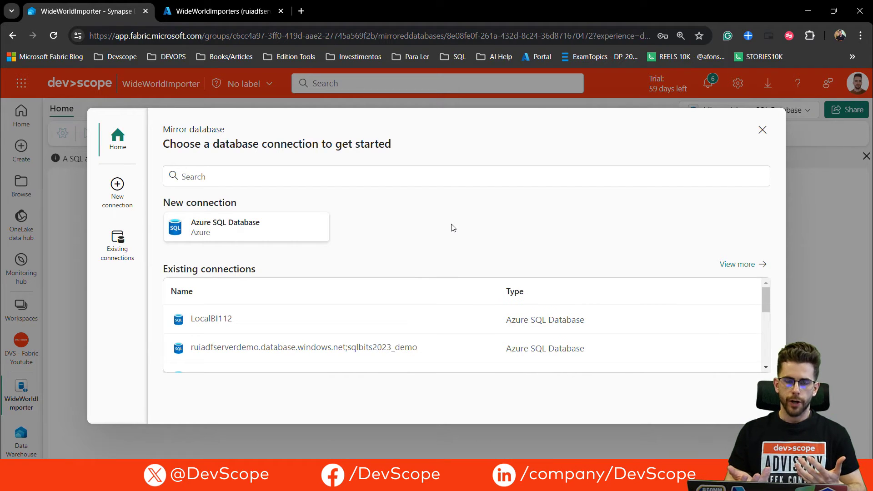
# Start a new Azure SQL Database connection and paste in the server name copied from the Azure portal.
pyautogui.click(268, 235)
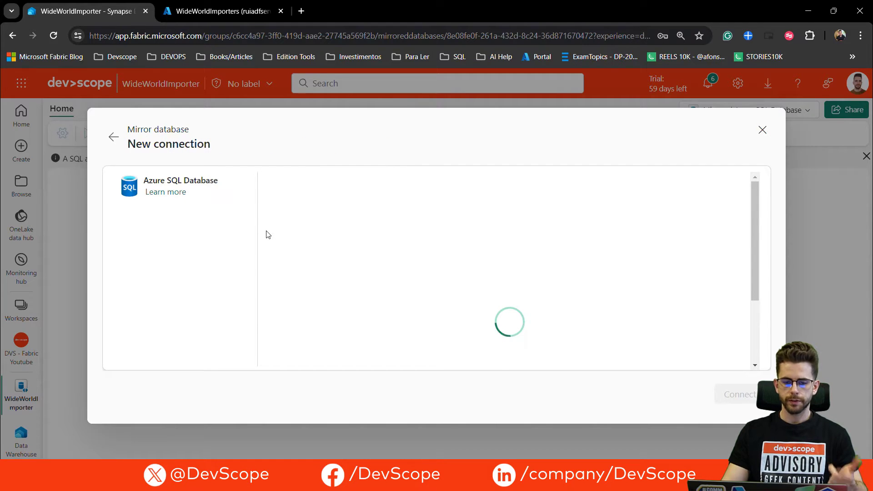
pyautogui.click(239, 14)
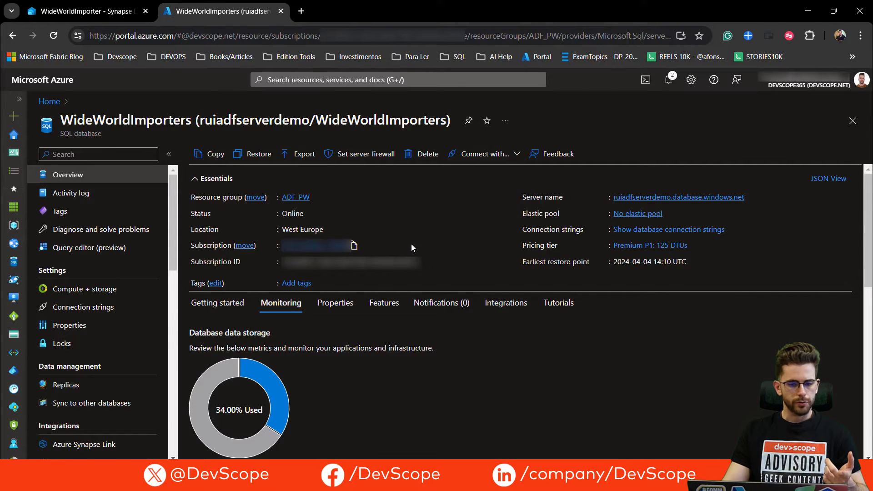
pyautogui.click(751, 200)
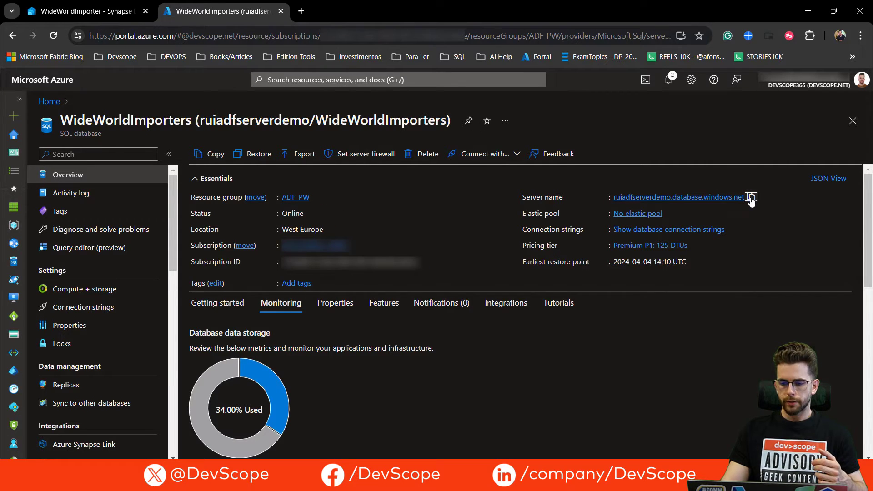
pyautogui.click(109, 12)
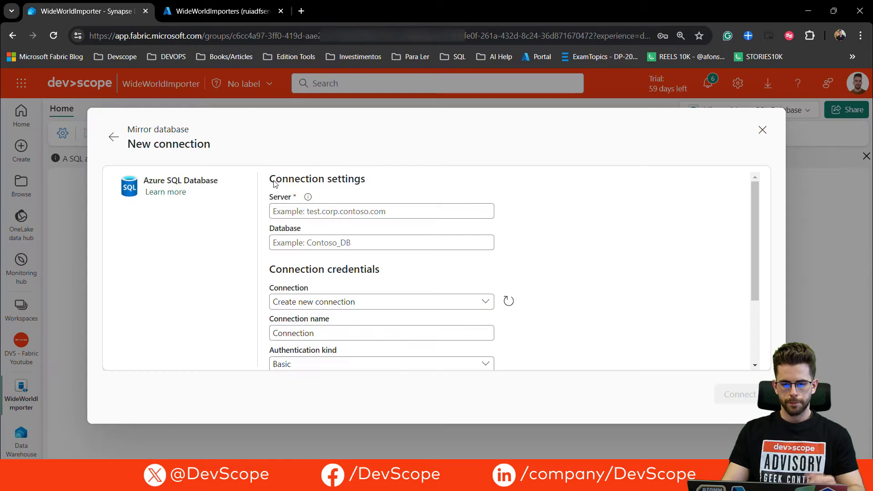
pyautogui.click(282, 211)
pyautogui.hotkey('ctrl', 'v')
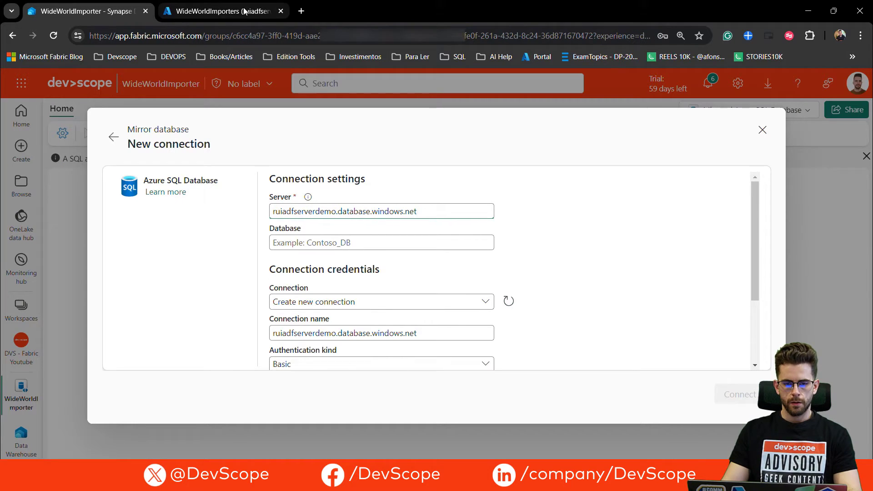
# Paste WideWorldImporters from Azure as the database name and connect.
pyautogui.click(219, 11)
pyautogui.doubleClick(85, 121)
pyautogui.hotkey('shift', 'Left')
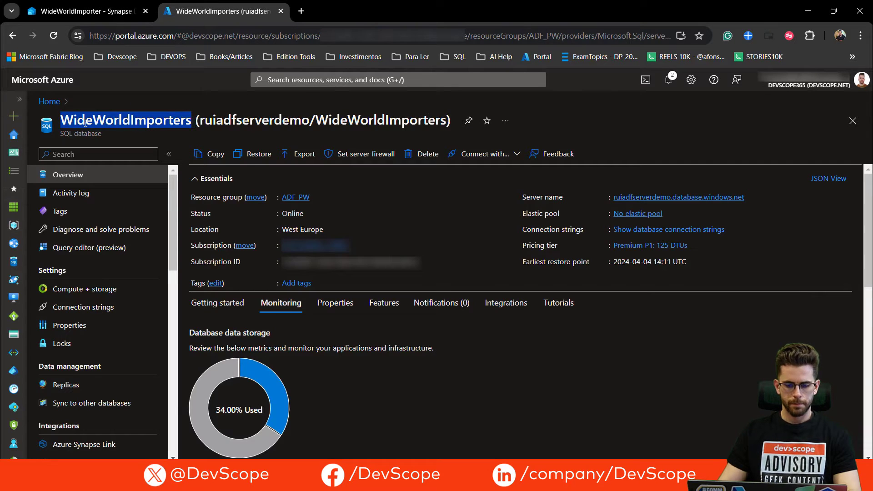
pyautogui.hotkey('ctrl', 'c')
pyautogui.click(82, 11)
pyautogui.click(305, 242)
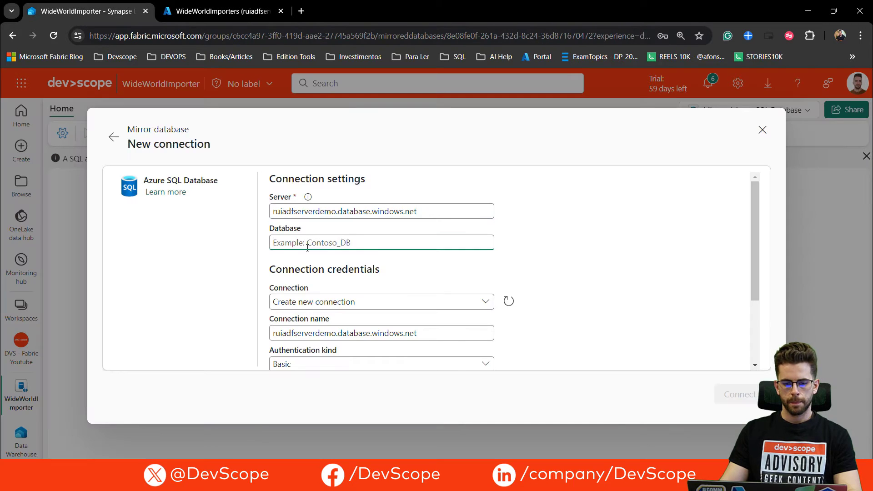
pyautogui.hotkey('ctrl', 'v')
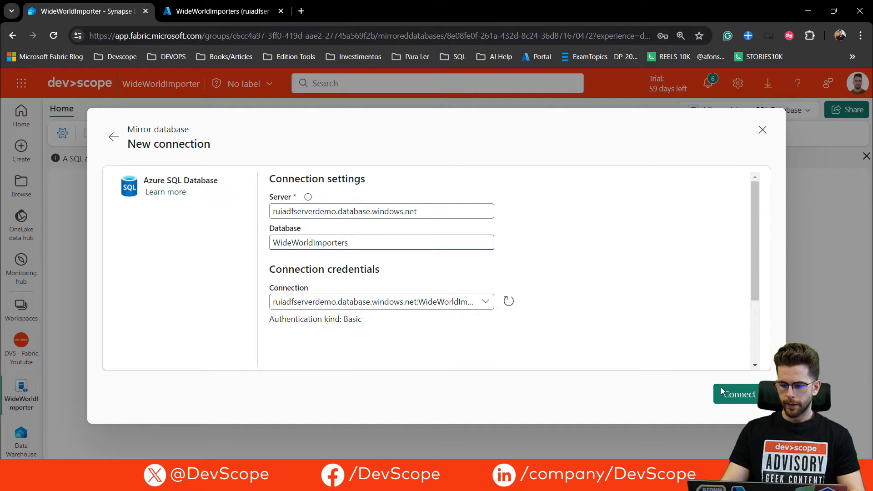
pyautogui.click(728, 396)
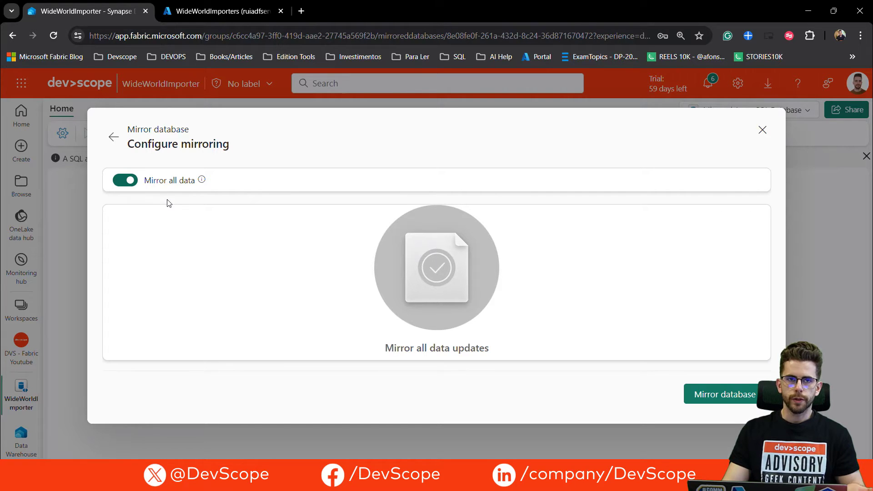
# Switch off Mirror all data so individual tables are listed for selection.
pyautogui.click(132, 182)
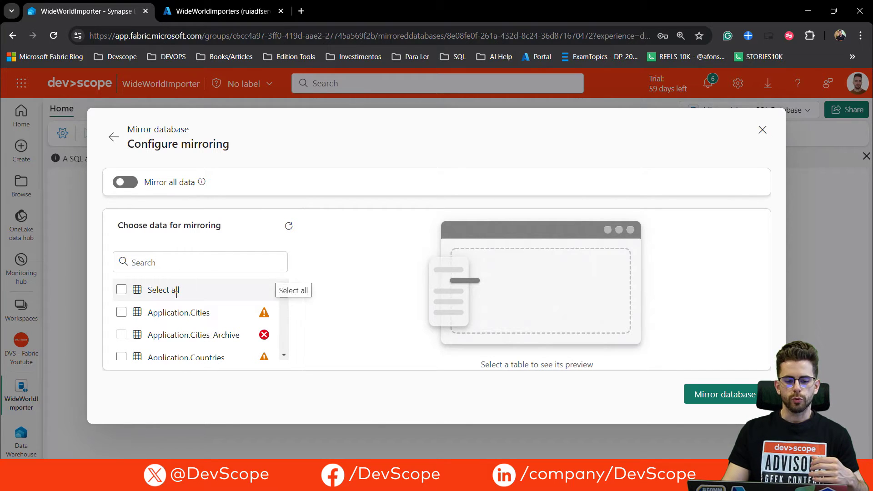
pyautogui.scroll(-2, 176, 301)
pyautogui.scroll(2, 176, 301)
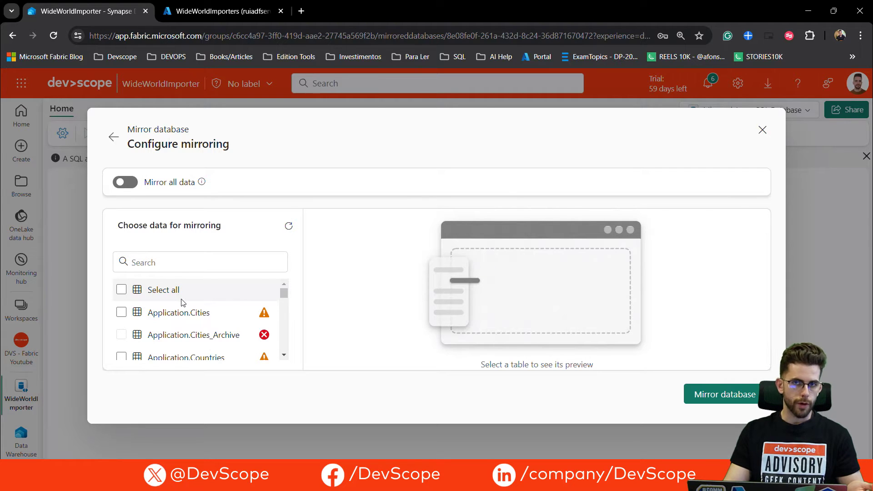
# Try searching the table list for 'order', then clear the search.
pyautogui.click(191, 264)
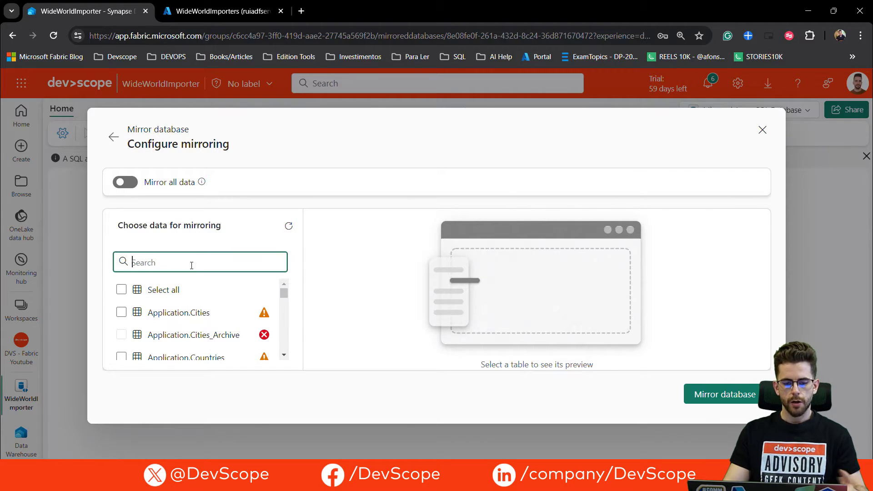
pyautogui.write('order')
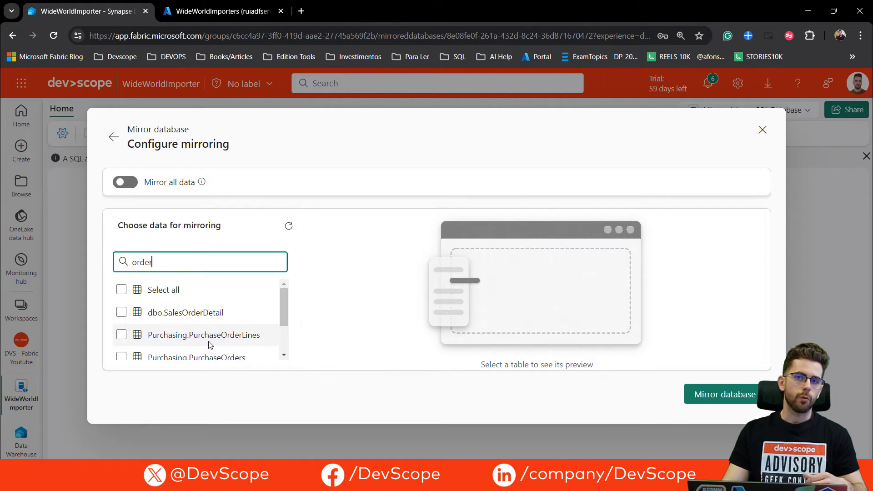
pyautogui.press('BackSpace')
pyautogui.press('BackSpace')
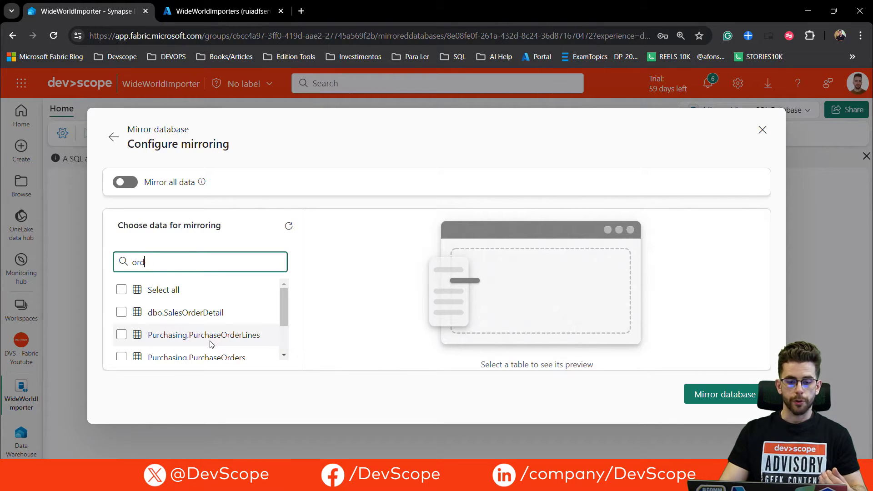
pyautogui.press('BackSpace')
pyautogui.press('BackSpace')
pyautogui.press('BackSpace')
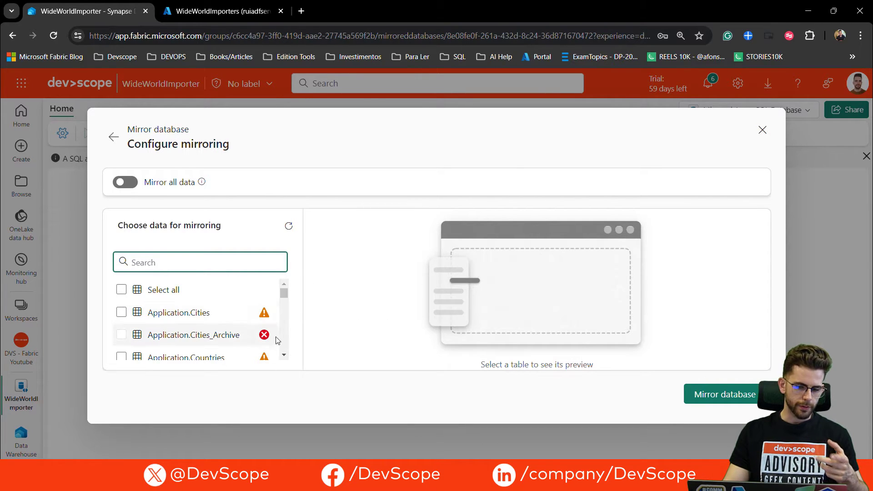
# Filter the mirroring table list by 'order' to show Sales.Orders, Sales.OrderLines and Purchasing tables.
pyautogui.moveTo(265, 315)
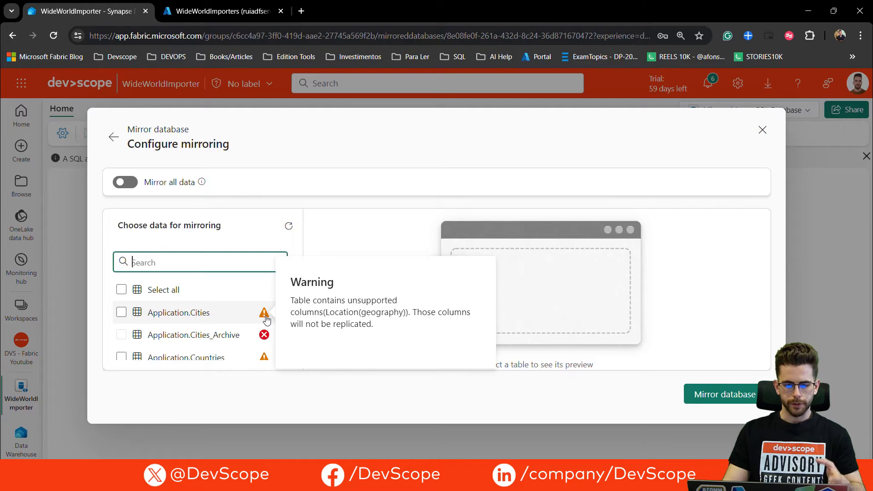
pyautogui.moveTo(264, 339)
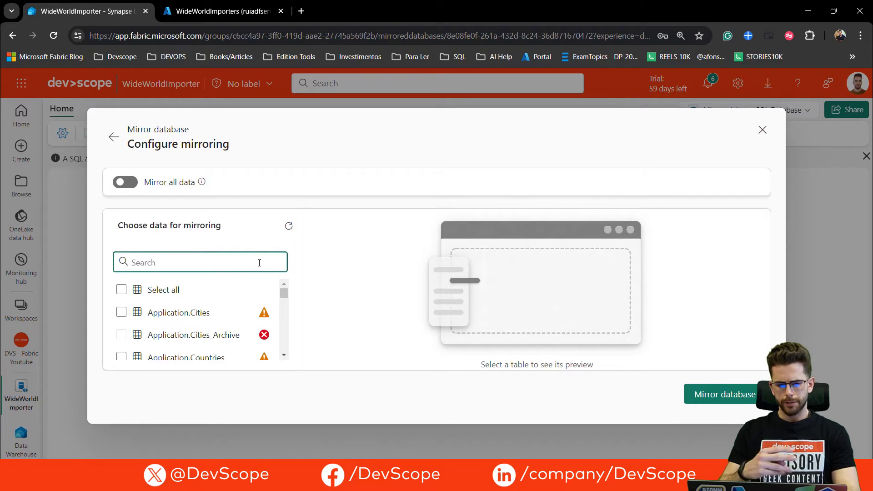
pyautogui.write('o')
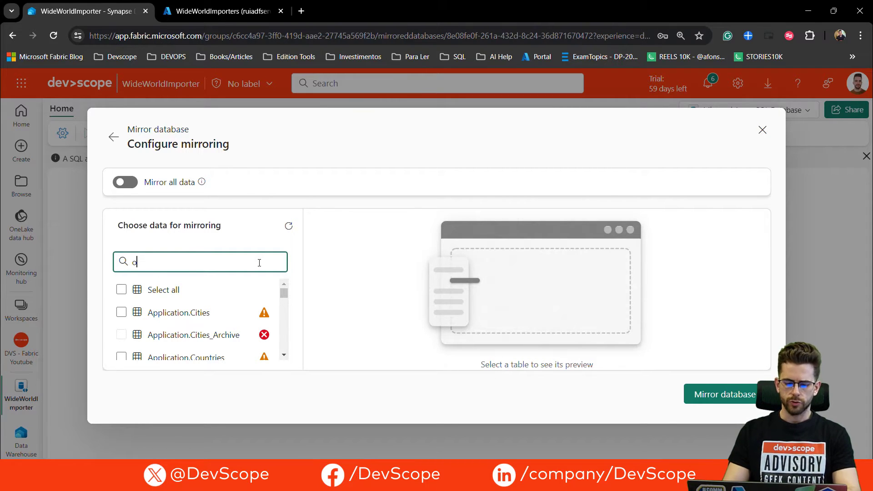
pyautogui.write('rder')
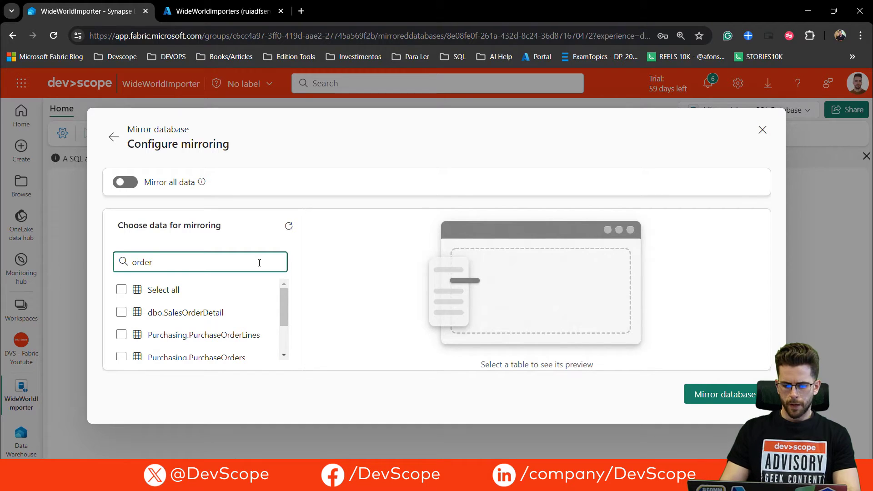
pyautogui.scroll(-3, 200, 323)
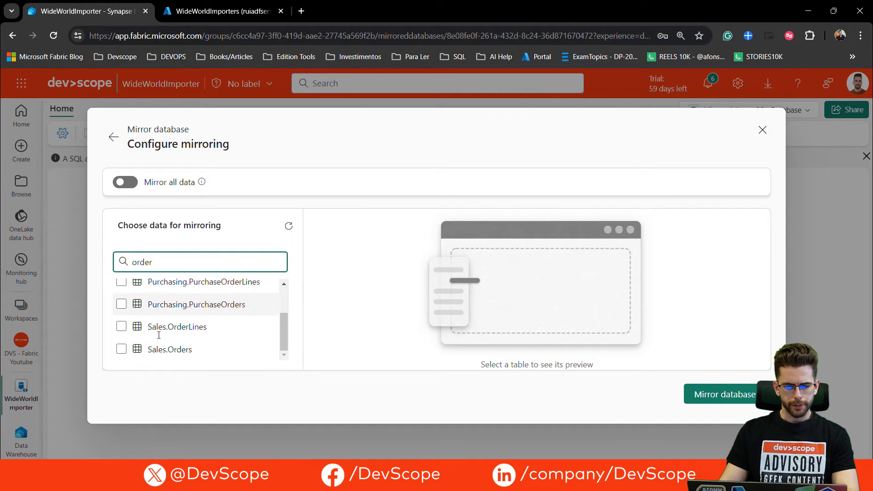
# Select Sales.Orders and Sales.OrderLines and start mirroring the database.
pyautogui.click(121, 350)
pyautogui.click(121, 326)
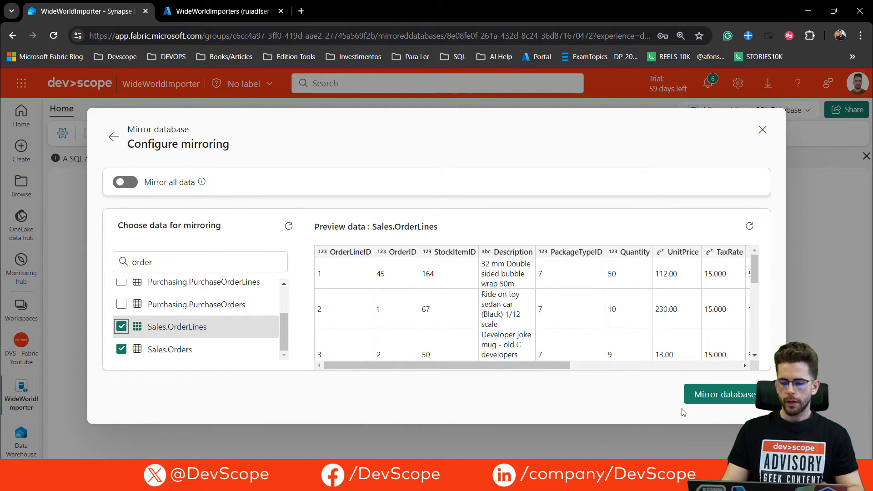
pyautogui.click(722, 396)
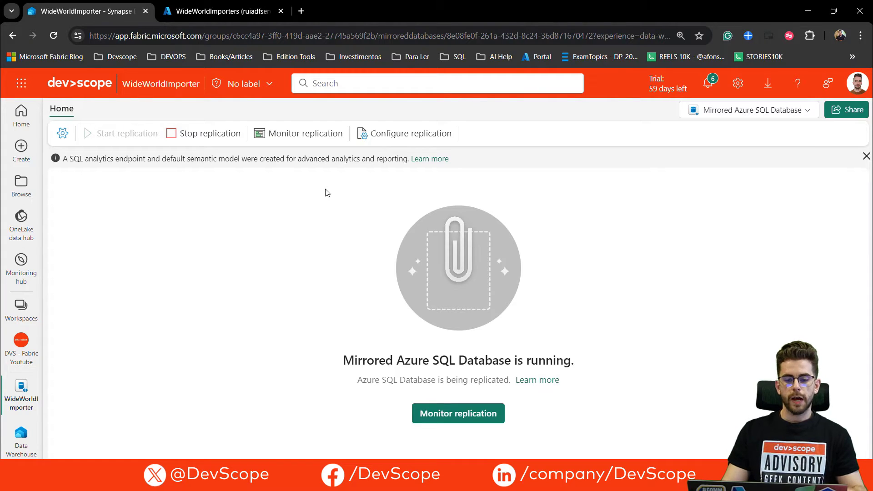
# Check replication monitoring shows 231412 Sales.OrderLines and 73595 Sales.Orders rows, then close it.
pyautogui.click(292, 134)
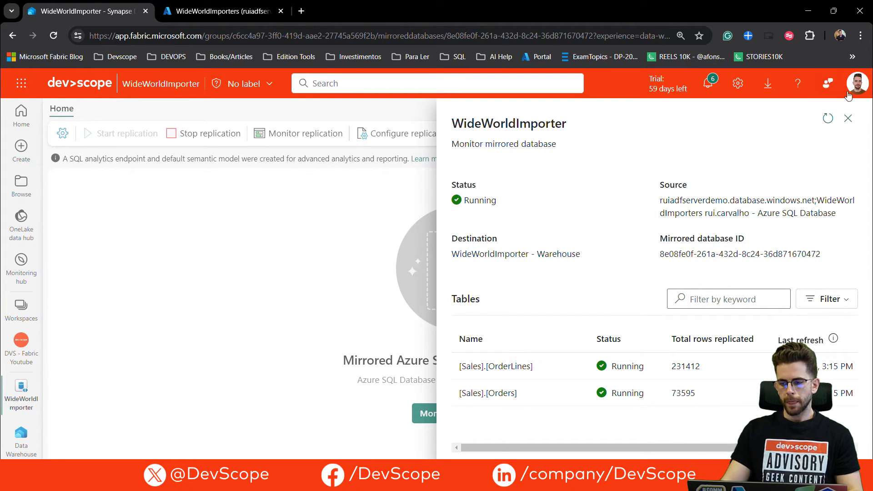
pyautogui.click(849, 121)
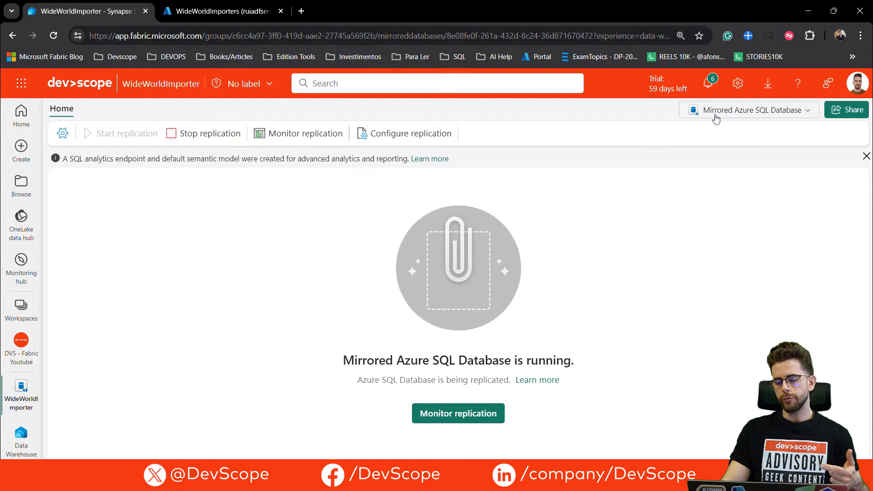
# Open the mirror's SQL analytics endpoint and widen the Explorer to show full table names.
pyautogui.click(715, 117)
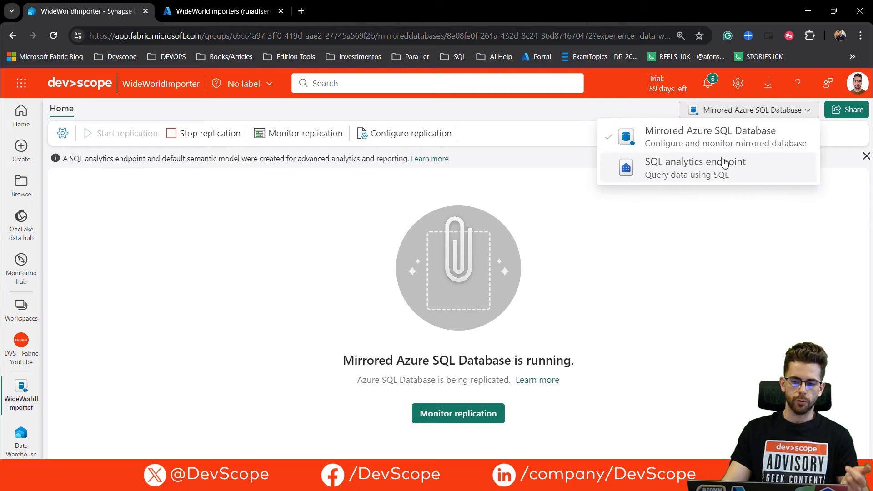
pyautogui.click(704, 175)
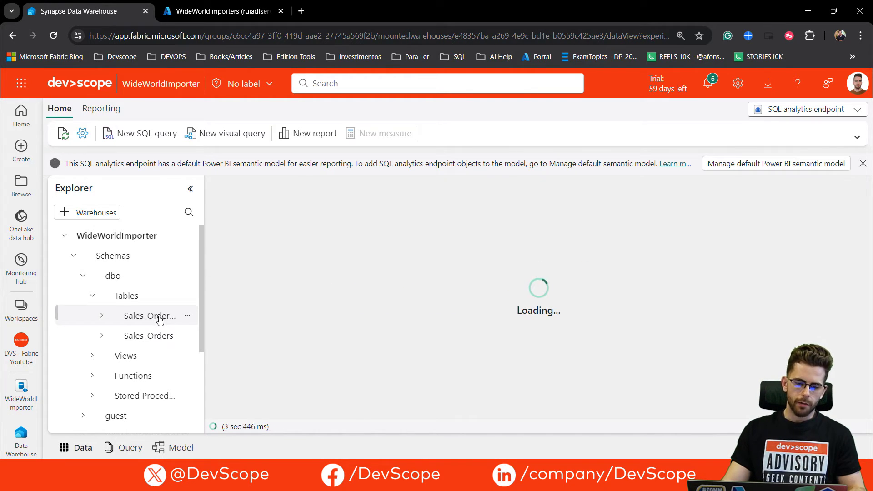
pyautogui.moveTo(204, 258); pyautogui.dragTo(228, 318)
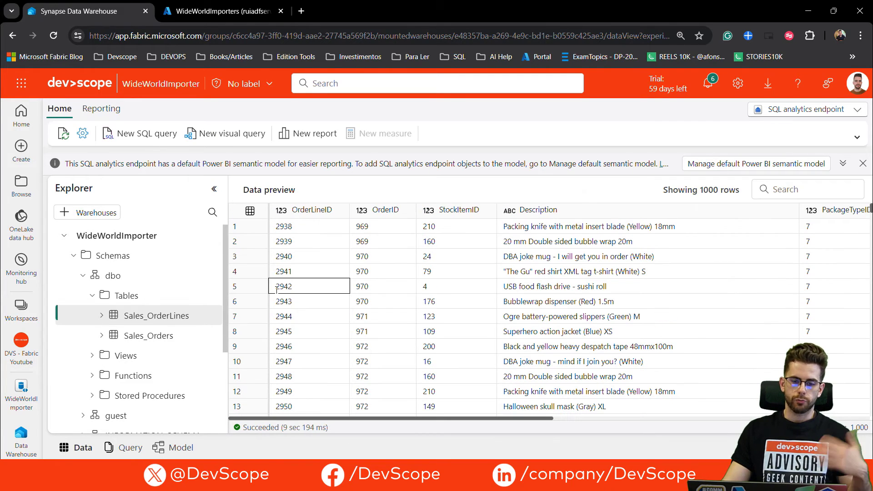
# Inspect Sales_OrderLines preview rows (OrderLineID 2941–2943), then switch to the model view.
pyautogui.click(276, 297)
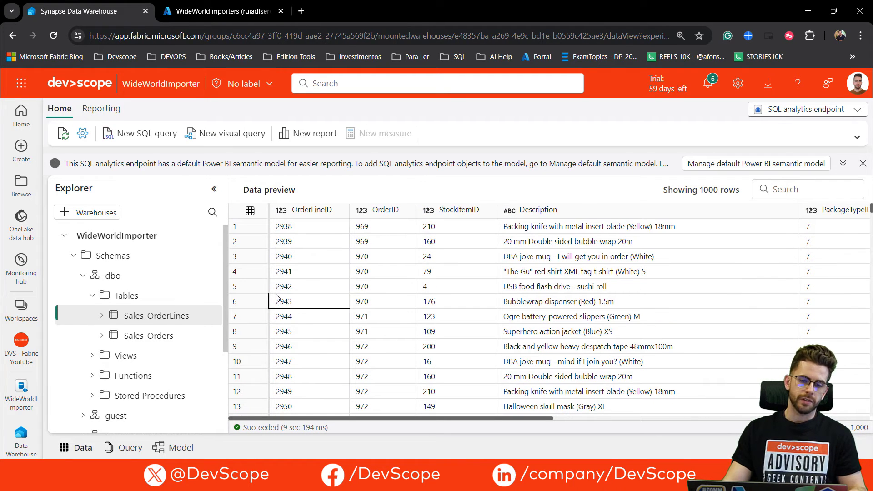
pyautogui.click(278, 286)
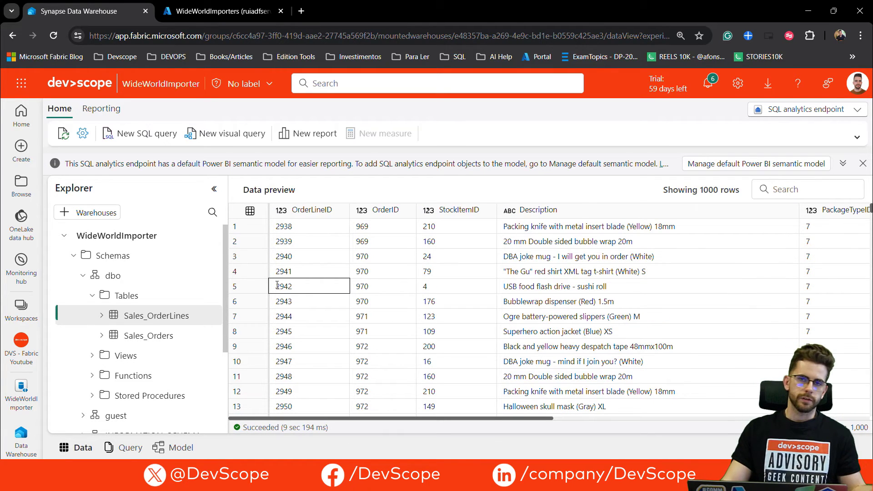
pyautogui.click(329, 274)
pyautogui.click(241, 406)
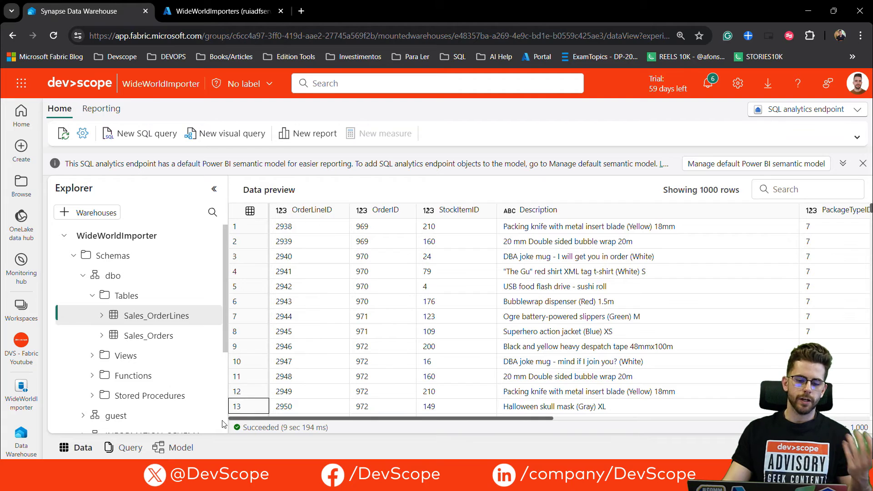
pyautogui.click(179, 448)
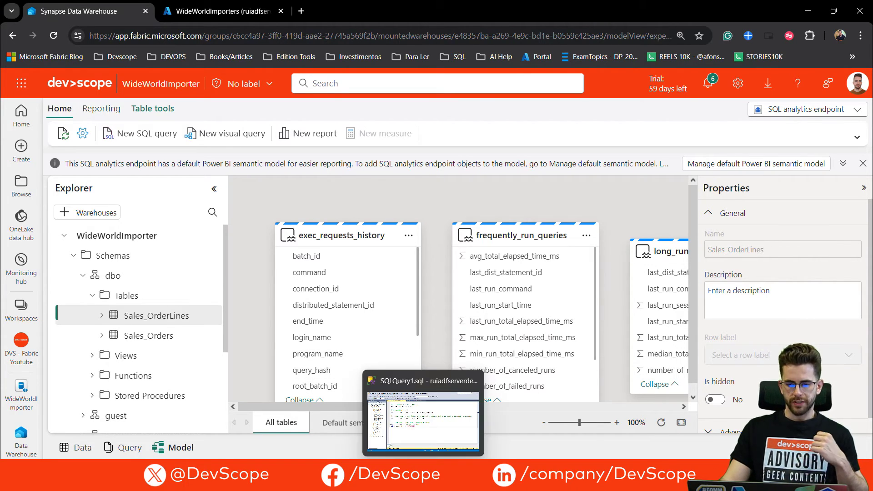
# Bring SQL Server Management Studio with the change-feed monitoring script to the front.
pyautogui.click(423, 483)
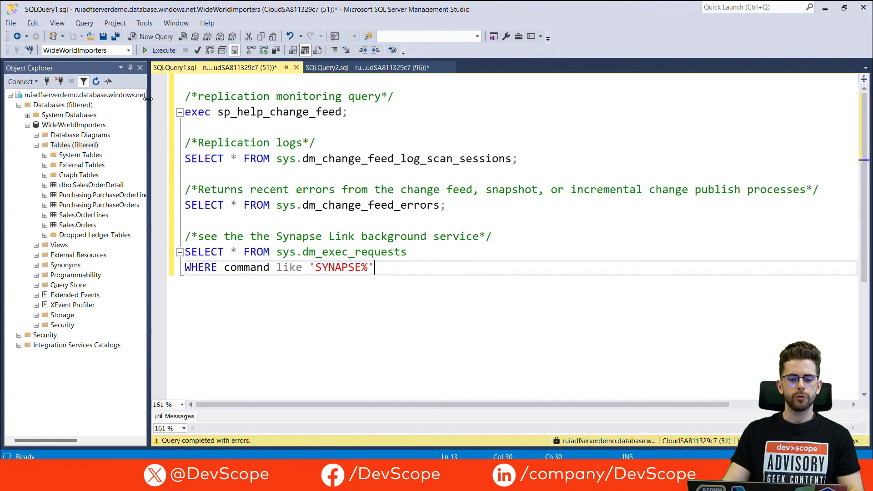
# Select the WideWorldImporters database and highlight 'exec sp_help_change_feed;' in the query editor.
pyautogui.moveTo(148, 99); pyautogui.dragTo(173, 99)
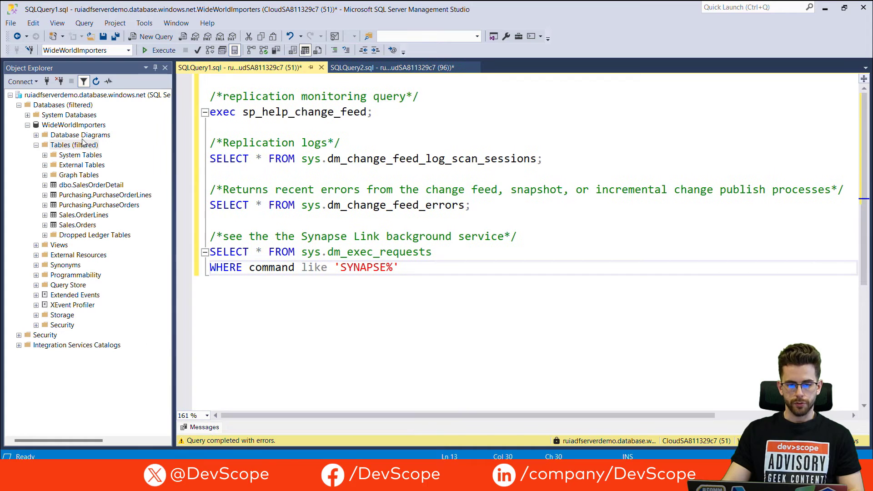
pyautogui.click(66, 126)
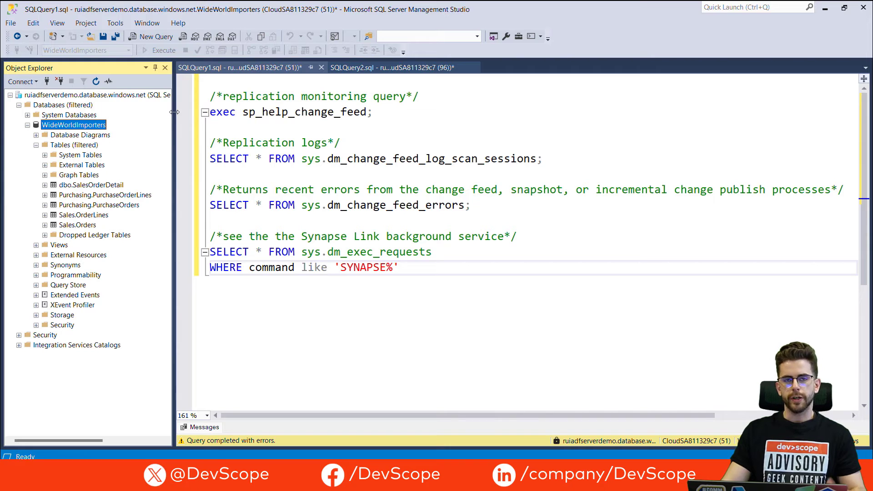
pyautogui.moveTo(174, 112); pyautogui.dragTo(165, 115)
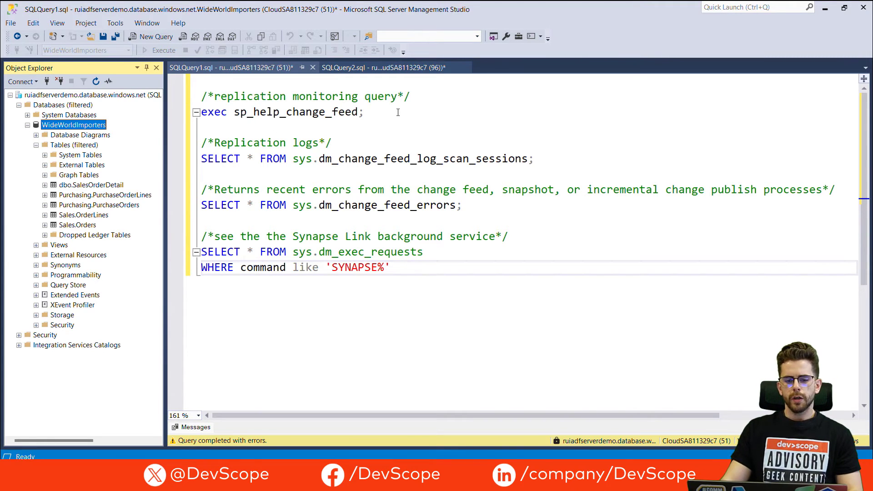
pyautogui.moveTo(398, 112); pyautogui.dragTo(200, 113)
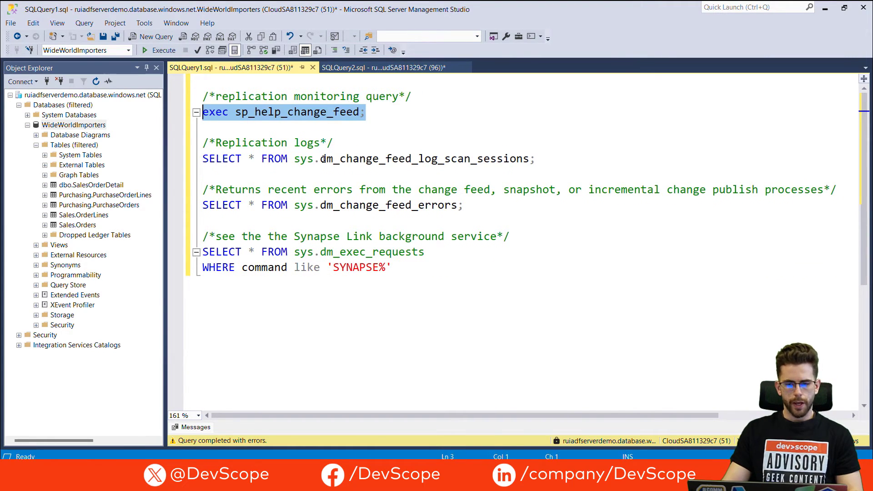
# Run sp_help_change_feed and review its two tables' names and snapshot columns, including snapshot_row_count 73595.
pyautogui.press('F5')
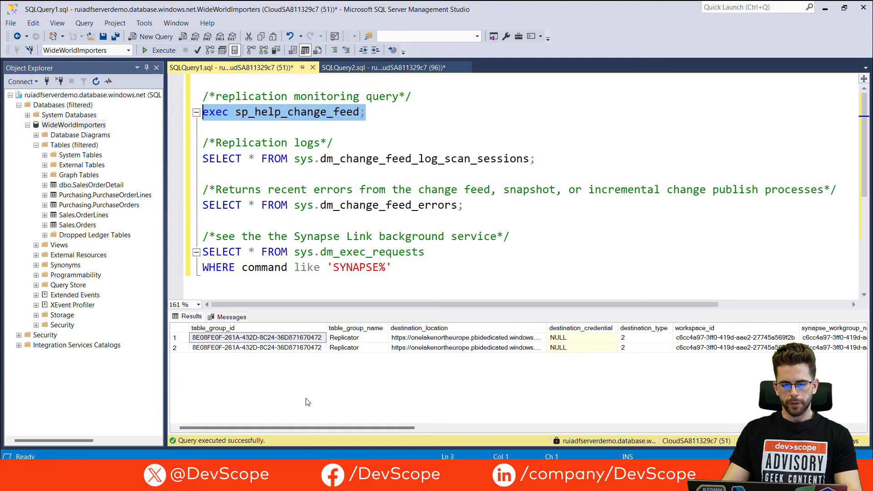
pyautogui.moveTo(304, 429); pyautogui.dragTo(328, 422)
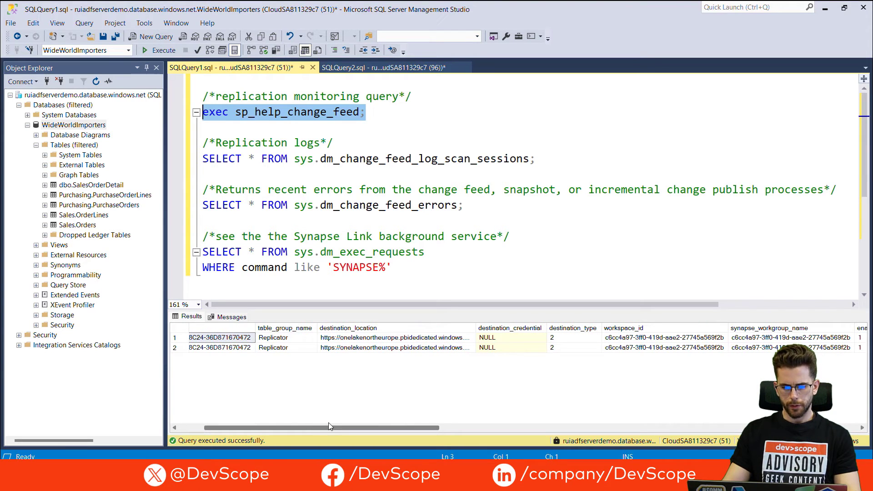
pyautogui.moveTo(328, 421); pyautogui.dragTo(329, 421)
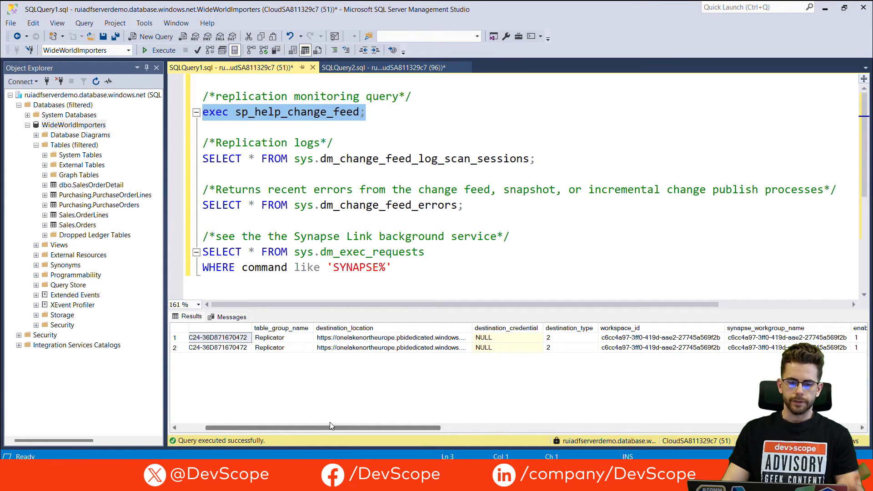
pyautogui.moveTo(329, 423); pyautogui.dragTo(420, 426)
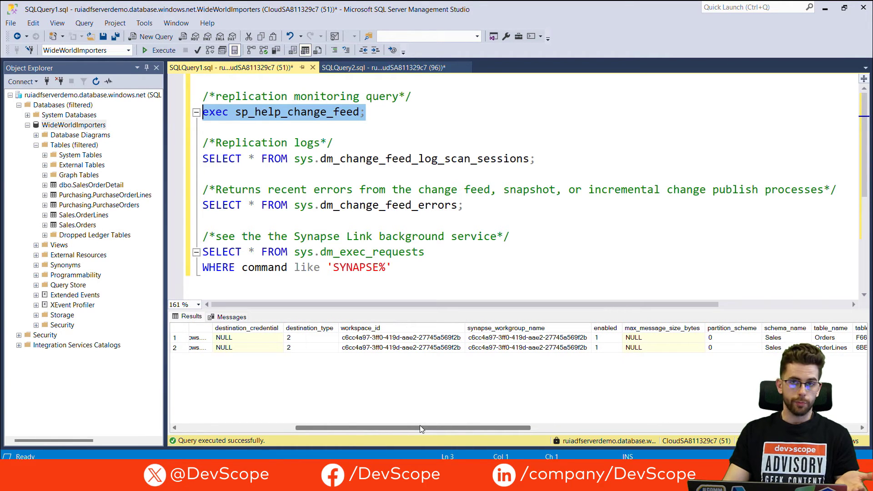
pyautogui.moveTo(419, 425); pyautogui.dragTo(524, 424)
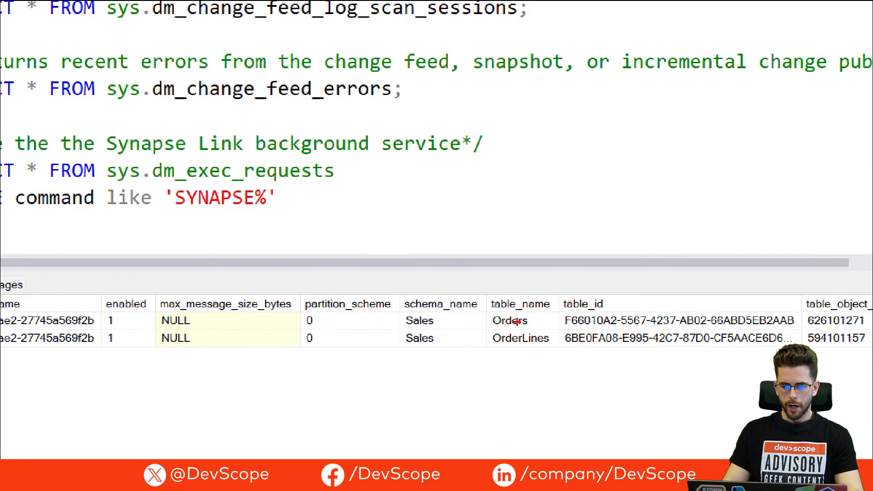
pyautogui.moveTo(481, 299)
pyautogui.mouseDown()
pyautogui.moveTo(522, 369)
pyautogui.moveTo(586, 366)
pyautogui.mouseUp()
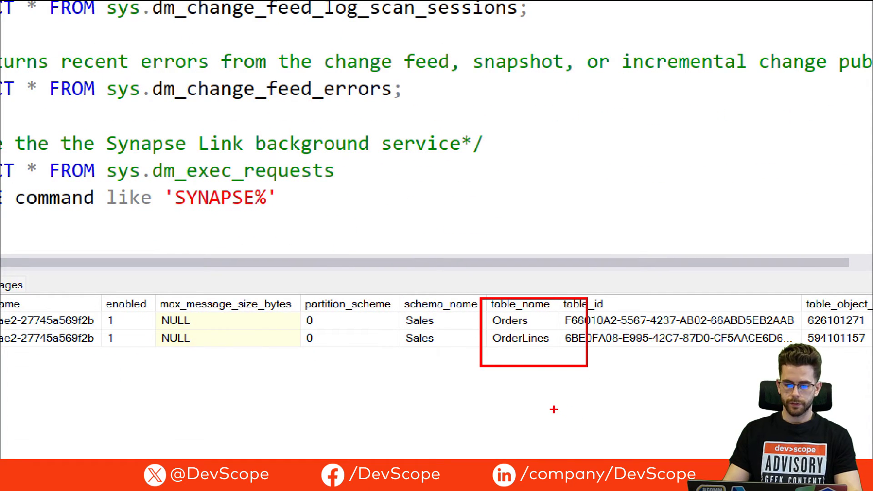
pyautogui.press('Escape')
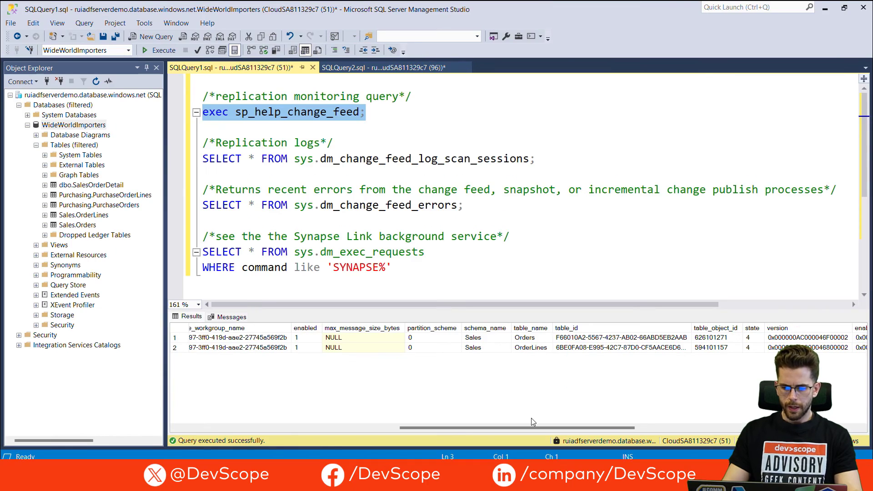
pyautogui.moveTo(545, 424); pyautogui.dragTo(622, 425)
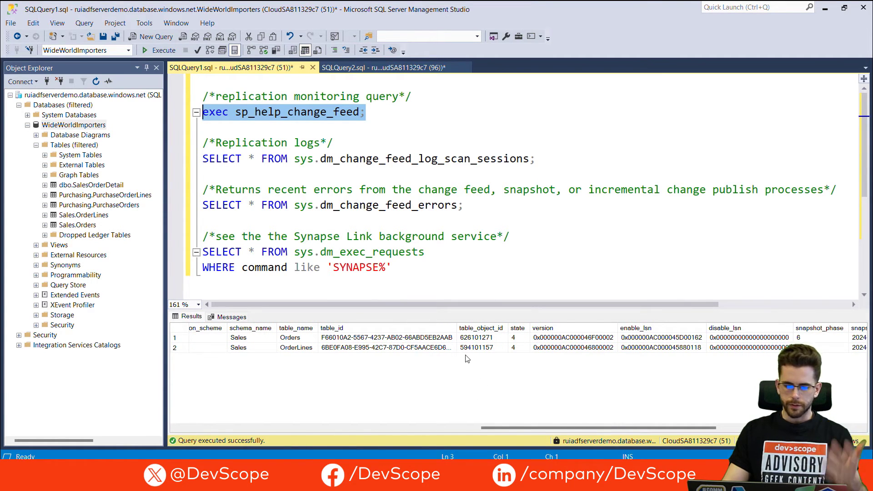
pyautogui.moveTo(520, 425); pyautogui.dragTo(737, 412)
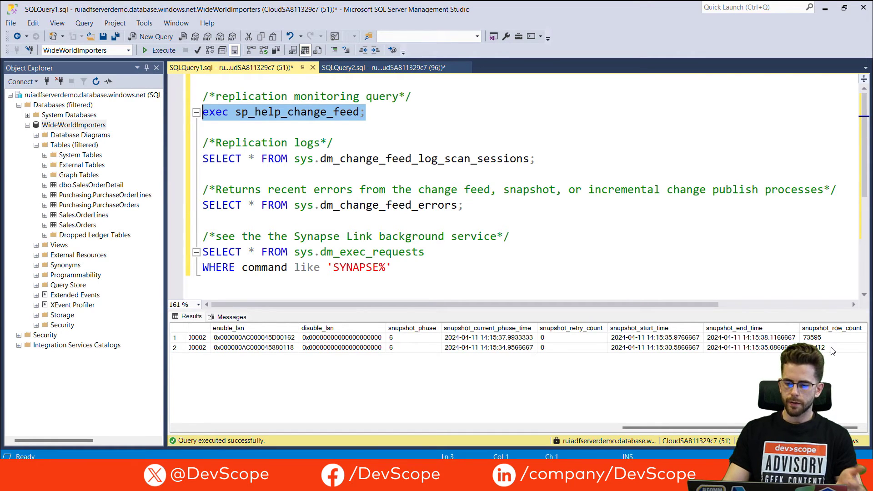
pyautogui.click(519, 208)
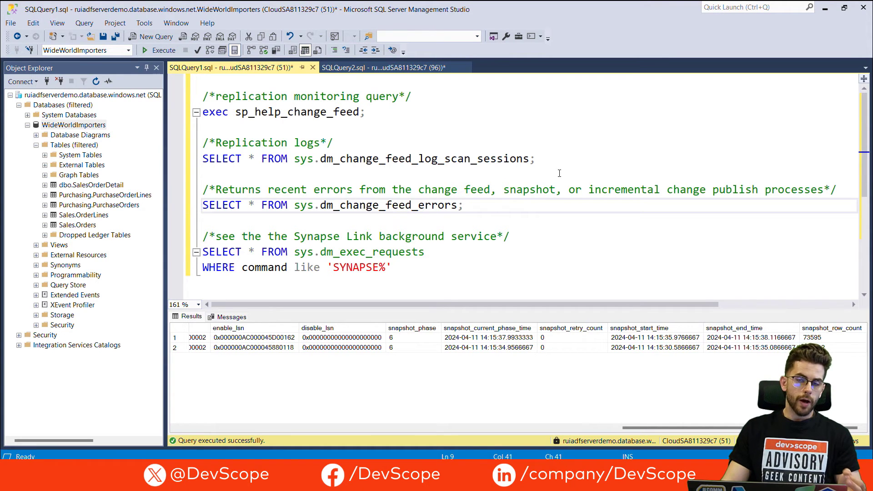
# Run the dm_change_feed_log_scan_sessions query and review the replication log sessions.
pyautogui.moveTo(601, 159); pyautogui.dragTo(202, 159)
pyautogui.click(163, 50)
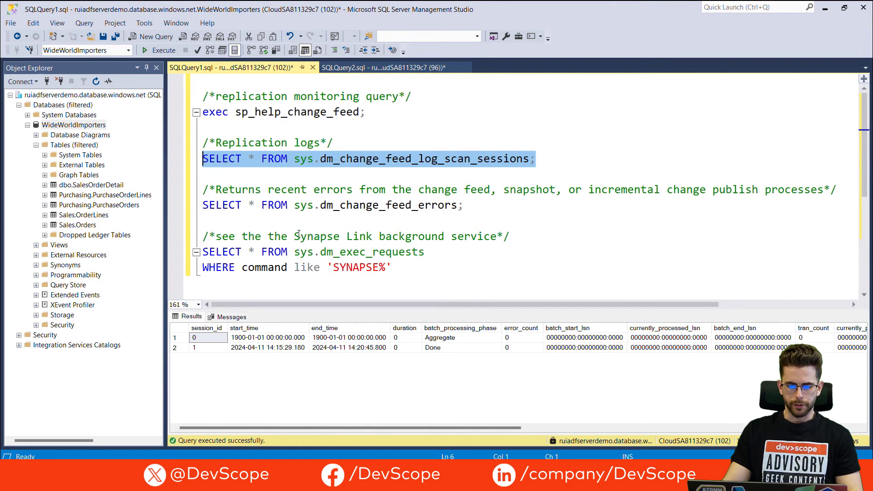
pyautogui.moveTo(353, 428); pyautogui.dragTo(619, 421)
# Run the dm_change_feed_errors query, confirming it returns no error rows.
pyautogui.moveTo(463, 206); pyautogui.dragTo(203, 207)
pyautogui.press('F5')
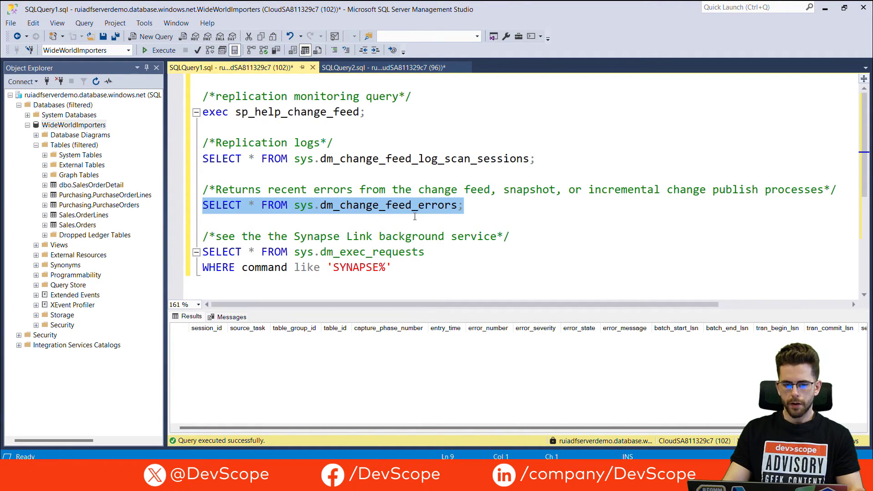
pyautogui.click(454, 268)
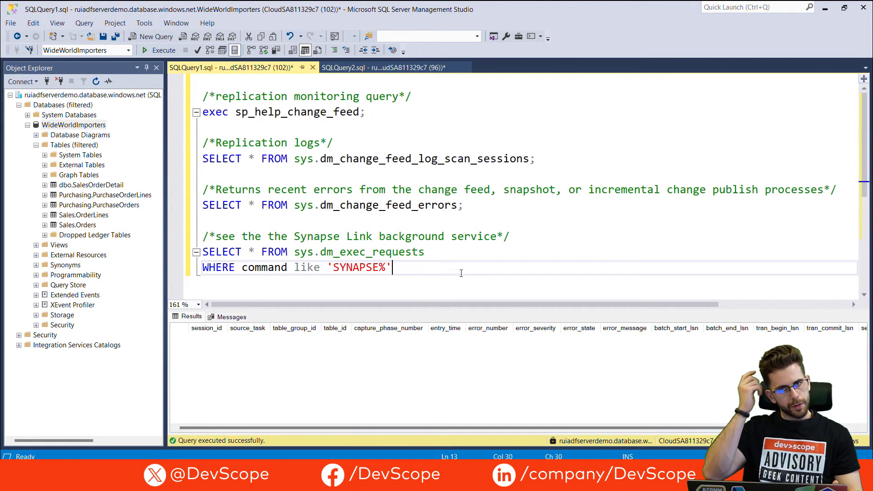
pyautogui.moveTo(464, 272); pyautogui.dragTo(202, 251)
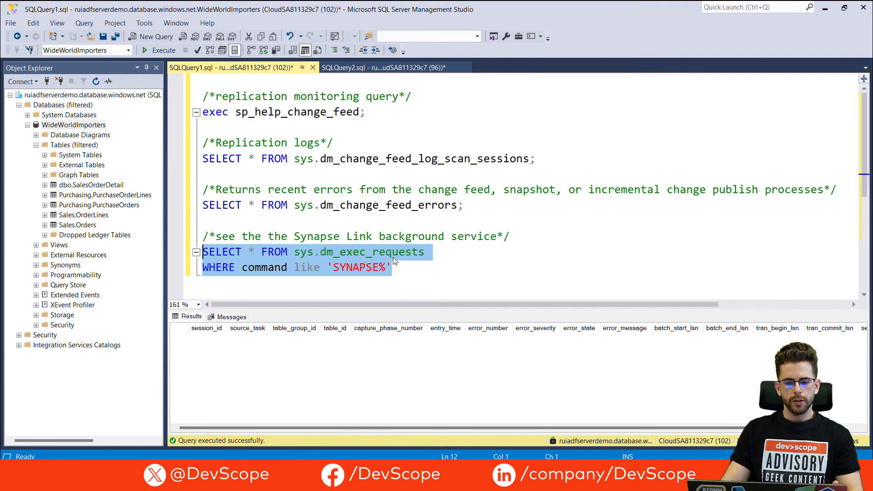
# Run the SYNAPSE% dm_exec_requests query and inspect the six SEMAPHORE-waiting snapshot and capture sessions.
pyautogui.click(162, 51)
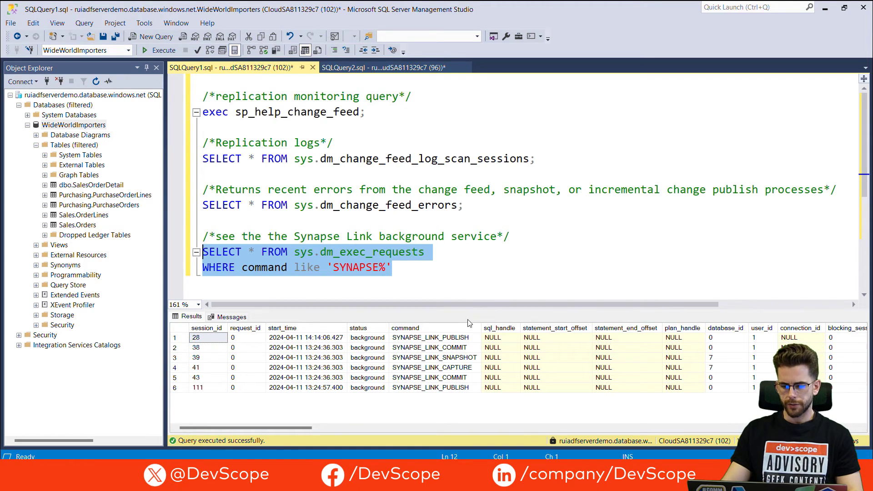
pyautogui.click(180, 358)
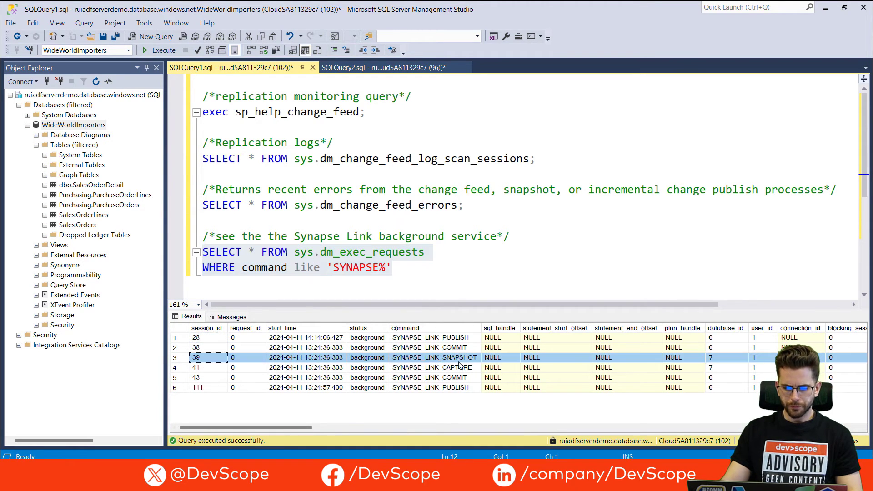
pyautogui.click(176, 367)
pyautogui.moveTo(458, 358); pyautogui.dragTo(725, 367)
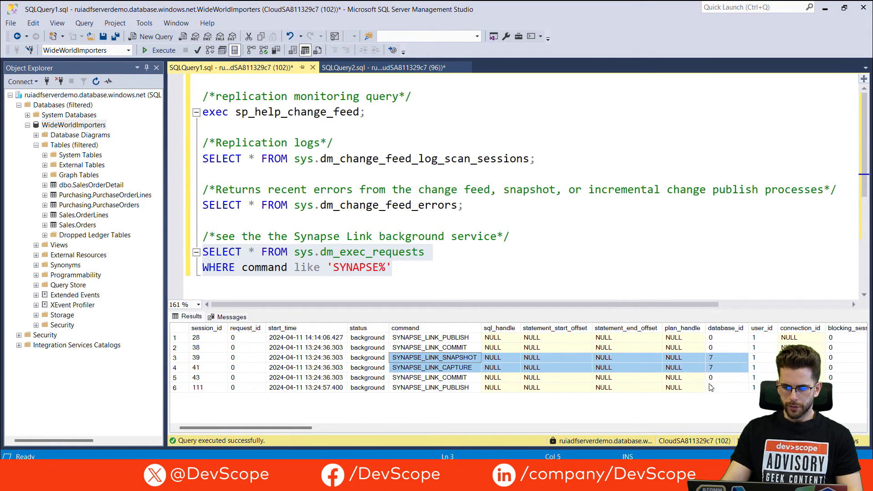
pyautogui.moveTo(292, 428); pyautogui.dragTo(382, 425)
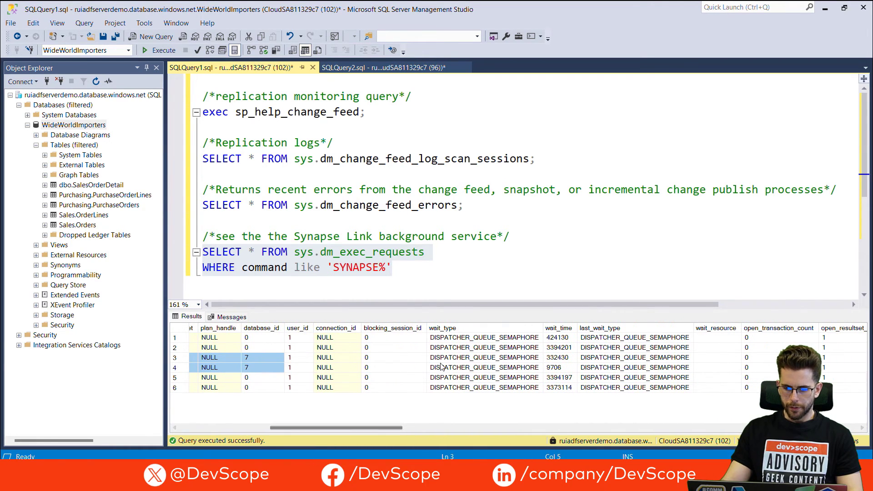
pyautogui.moveTo(440, 359); pyautogui.dragTo(854, 359)
pyautogui.moveTo(369, 426); pyautogui.dragTo(482, 424)
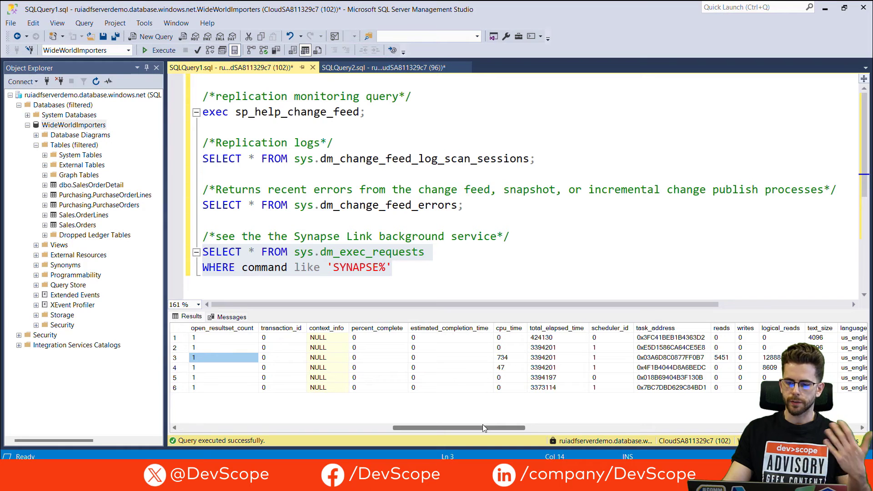
pyautogui.moveTo(482, 424); pyautogui.dragTo(550, 426)
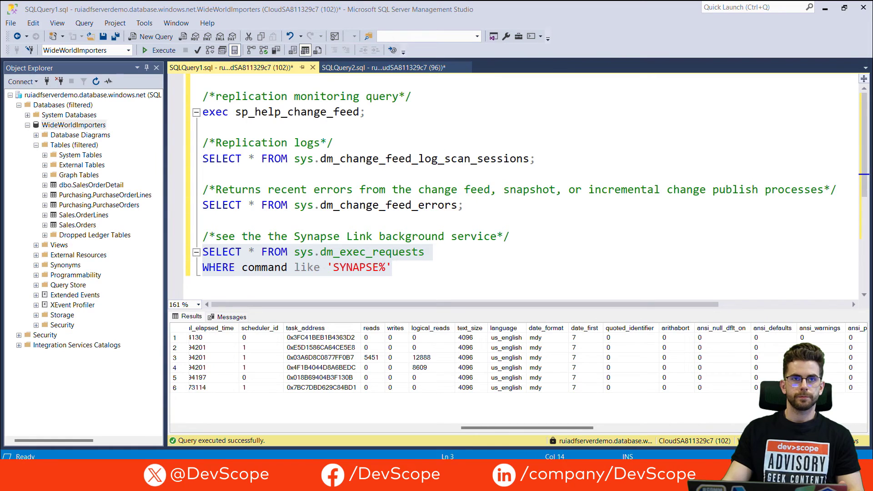
pyautogui.scroll(-1, 349, 162)
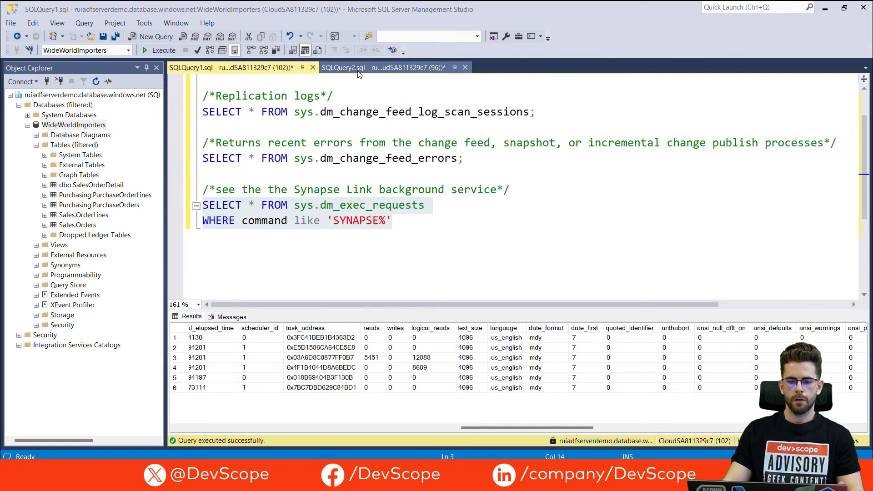
# In SQLQuery2.sql, run DROP TABLE [Sales].[OrderLines], which fails with Msg 3763 due to Change Feed.
pyautogui.click(350, 174)
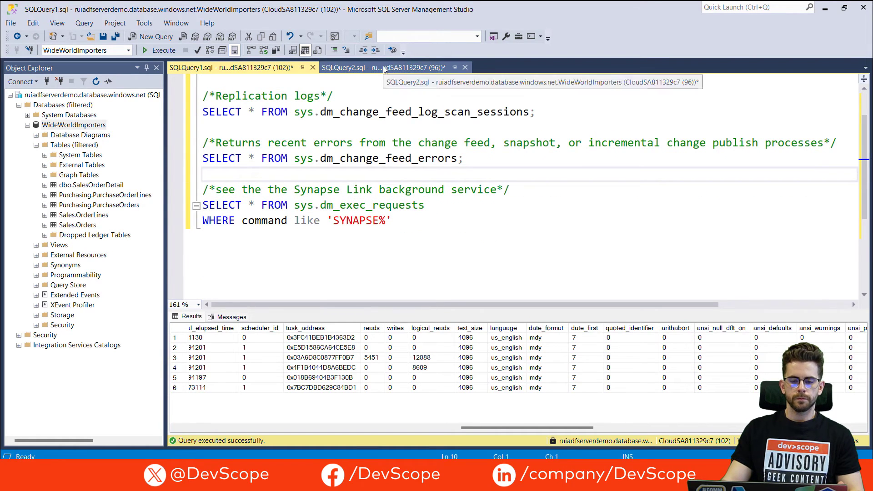
pyautogui.click(383, 69)
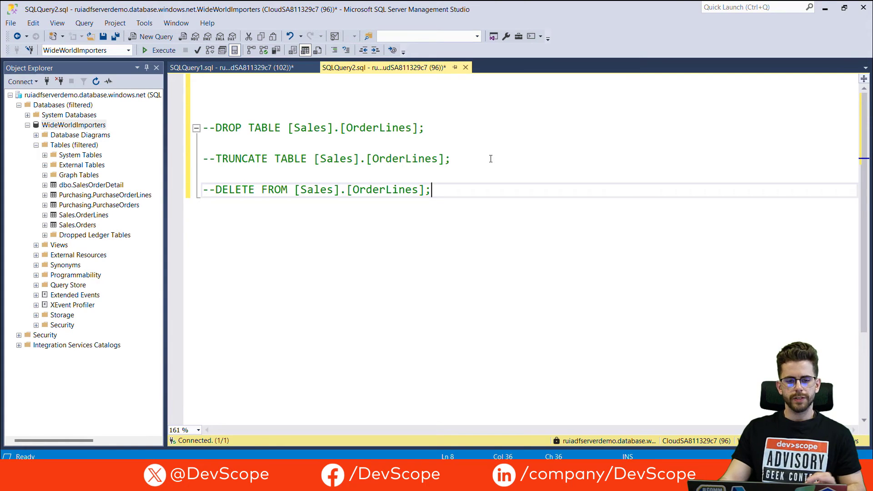
pyautogui.moveTo(424, 127); pyautogui.dragTo(218, 121)
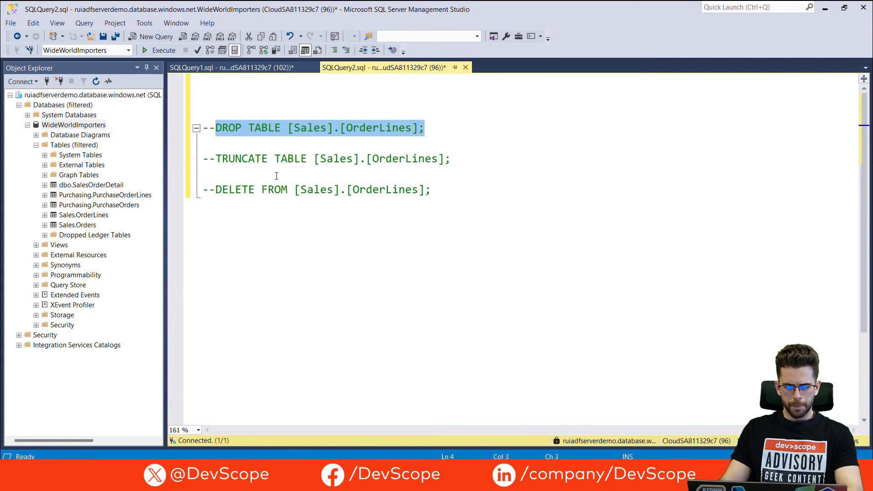
pyautogui.press('F5')
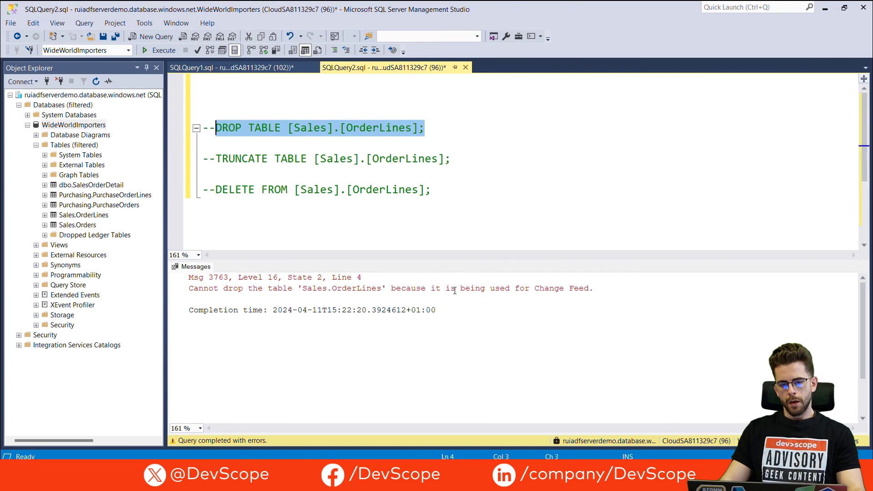
pyautogui.click(348, 106)
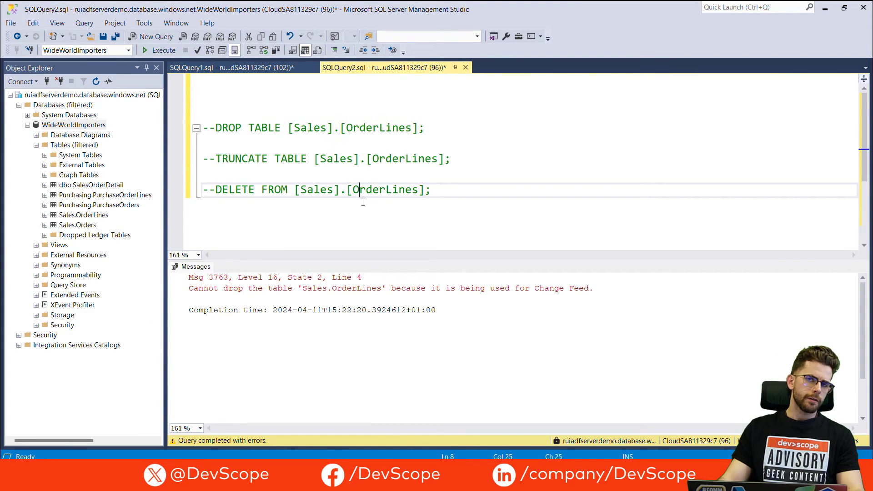
# Run TRUNCATE TABLE on Sales.OrderLines, which is refused because of replication.
pyautogui.moveTo(454, 158); pyautogui.dragTo(220, 163)
pyautogui.press('F5')
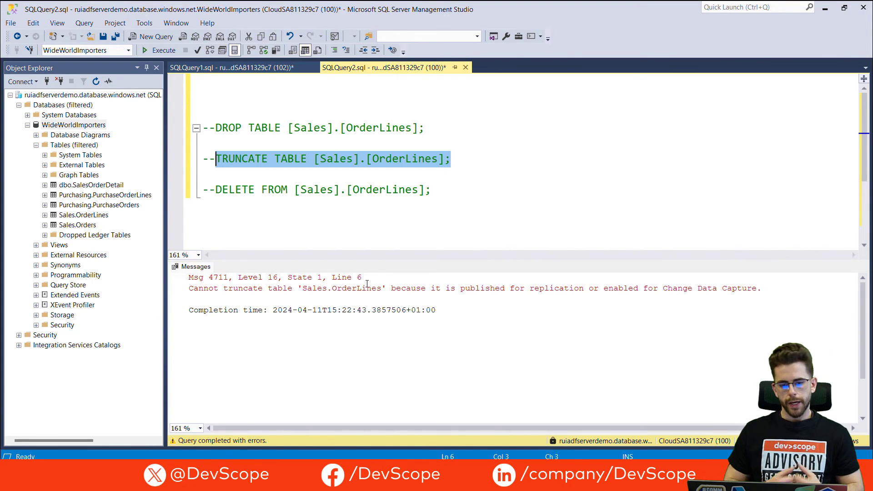
pyautogui.click(483, 210)
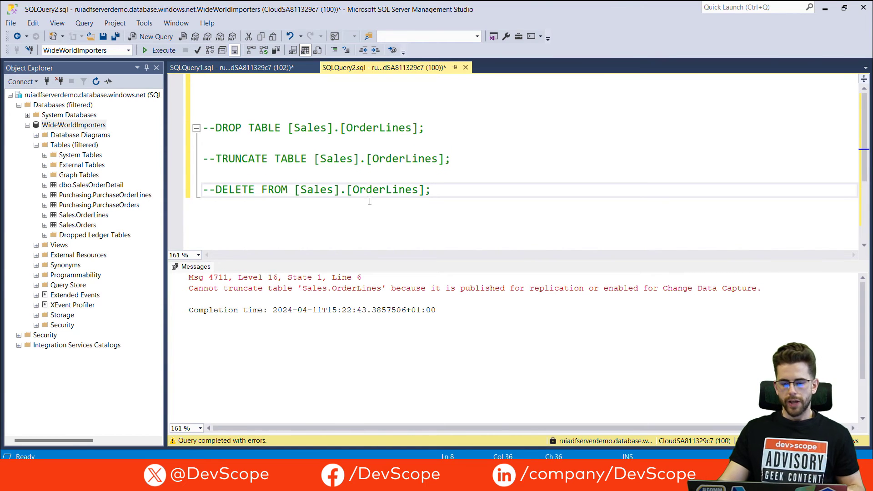
# Run DELETE FROM [Sales].[OrderLines], removing all 231412 rows.
pyautogui.moveTo(432, 190); pyautogui.dragTo(217, 196)
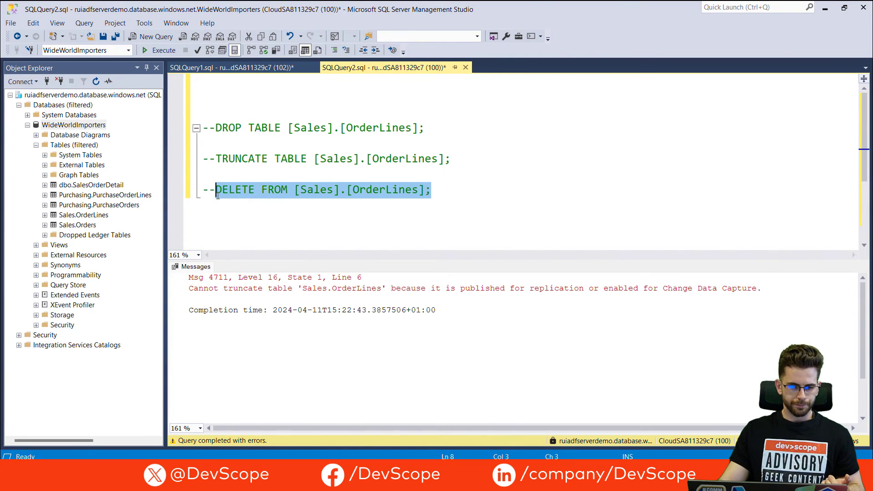
pyautogui.press('F5')
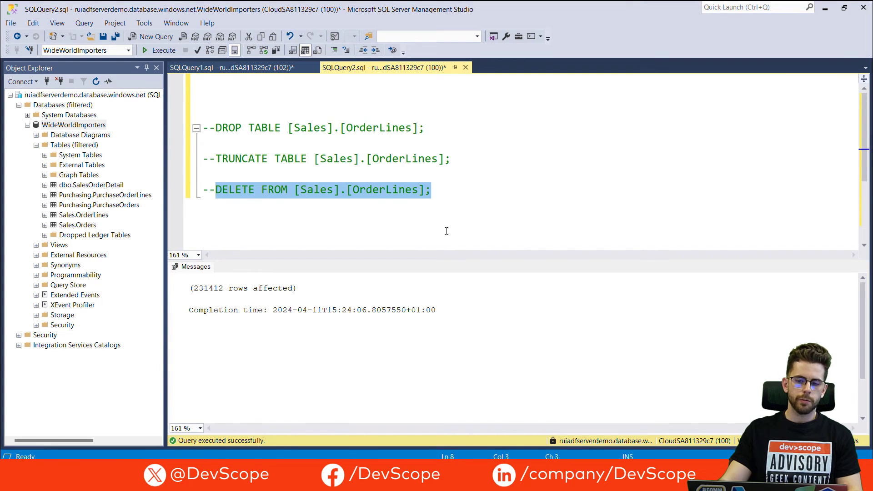
pyautogui.press('End')
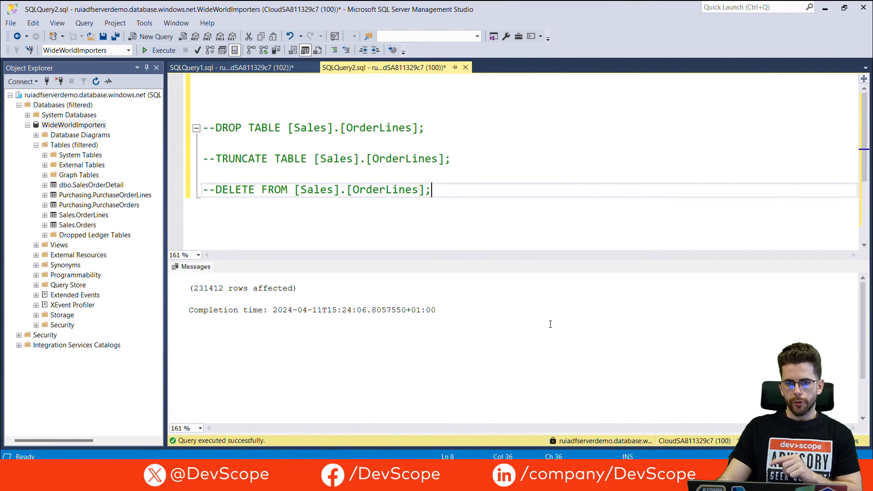
# Open the mirrored database's replication monitor in Fabric and refresh both Sales tables' row counts.
pyautogui.moveTo(648, 479)
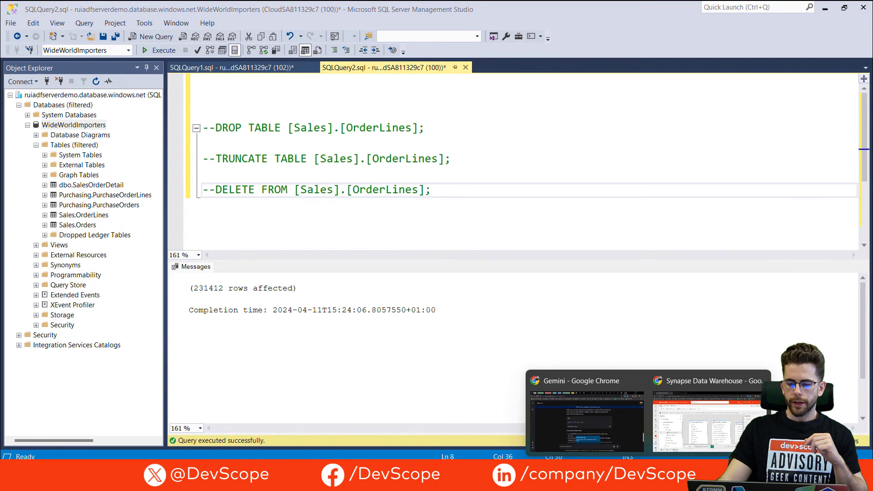
pyautogui.click(675, 436)
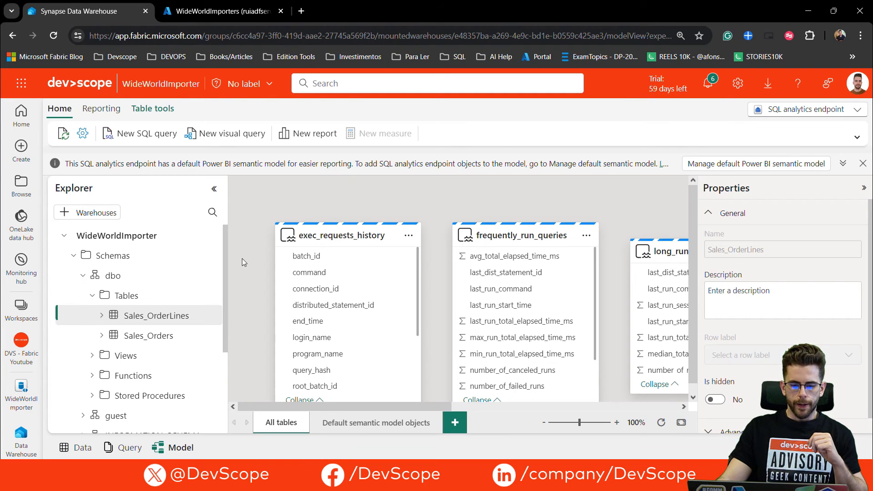
pyautogui.click(841, 110)
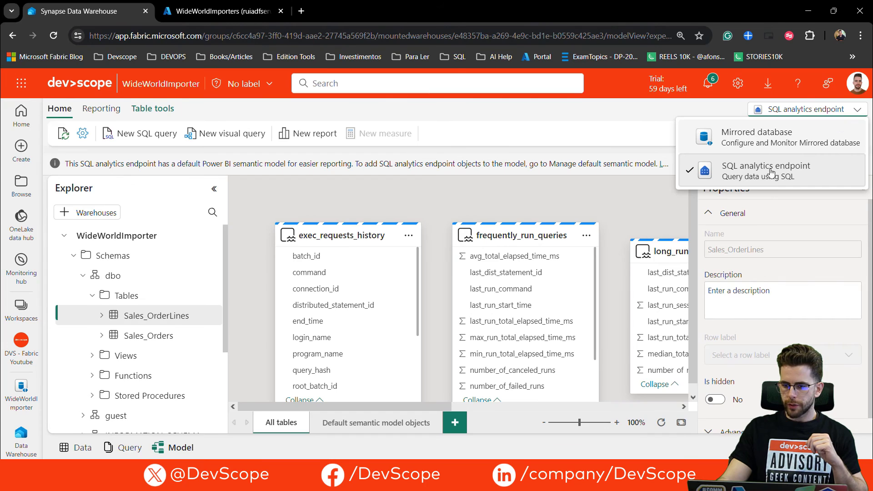
pyautogui.click(768, 136)
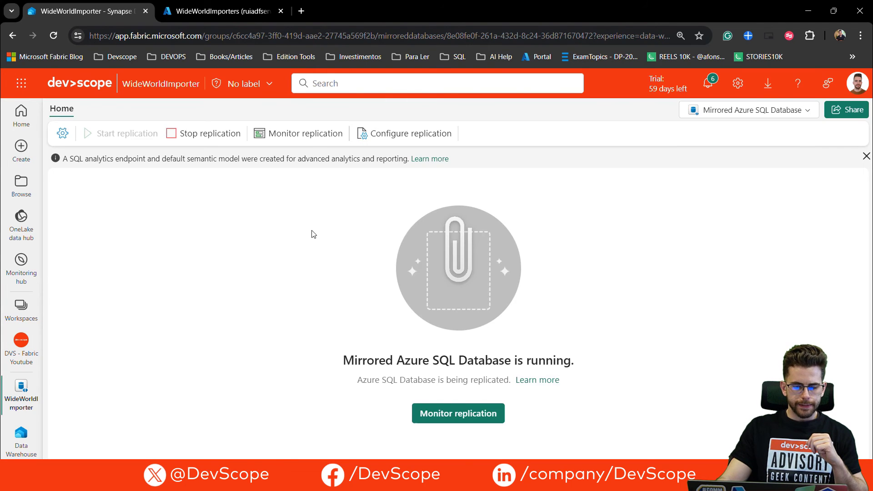
pyautogui.click(308, 135)
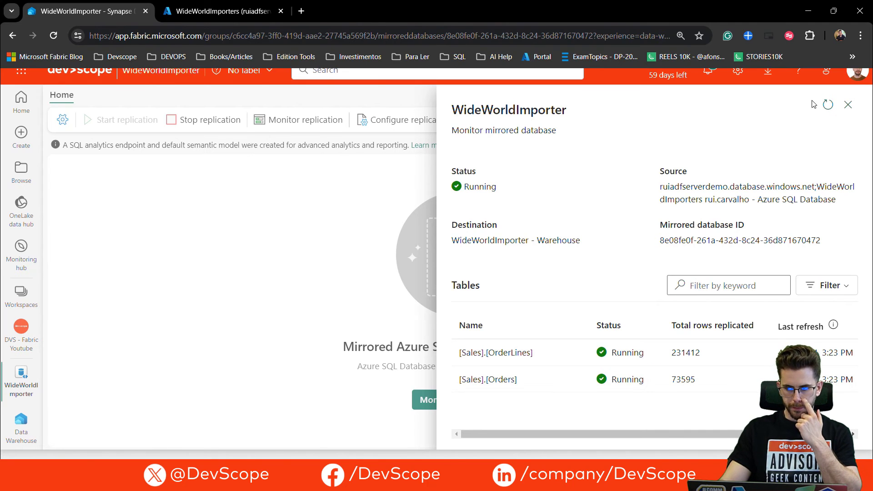
pyautogui.click(828, 106)
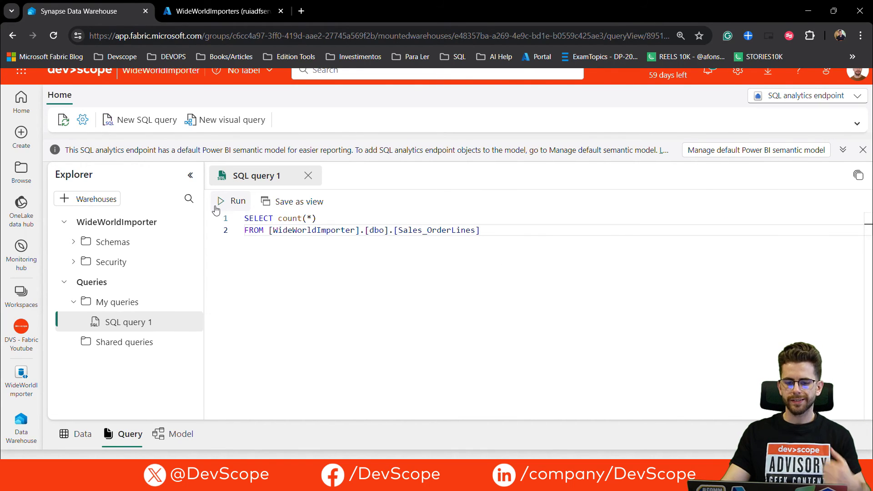
# Run SELECT count(*) on the mirrored Sales_OrderLines table.
pyautogui.click(241, 212)
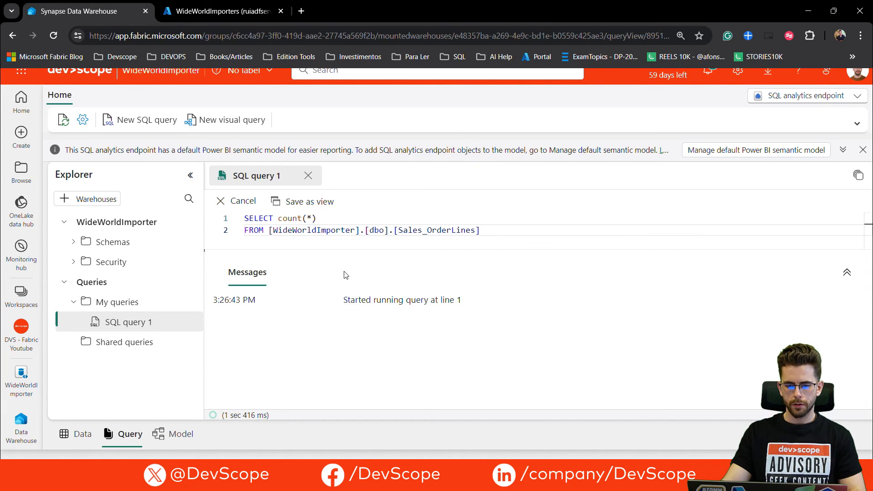